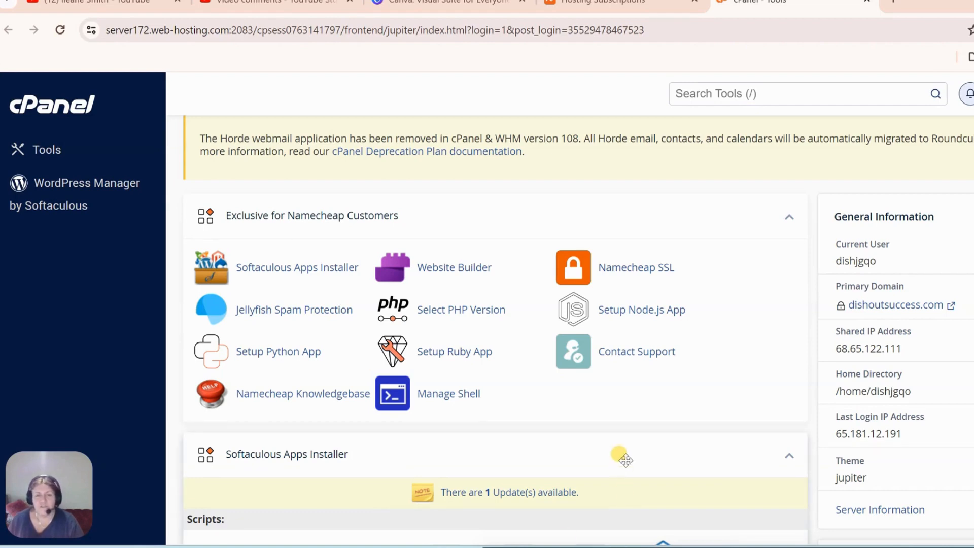
pyautogui.scroll(-5, 615, 433)
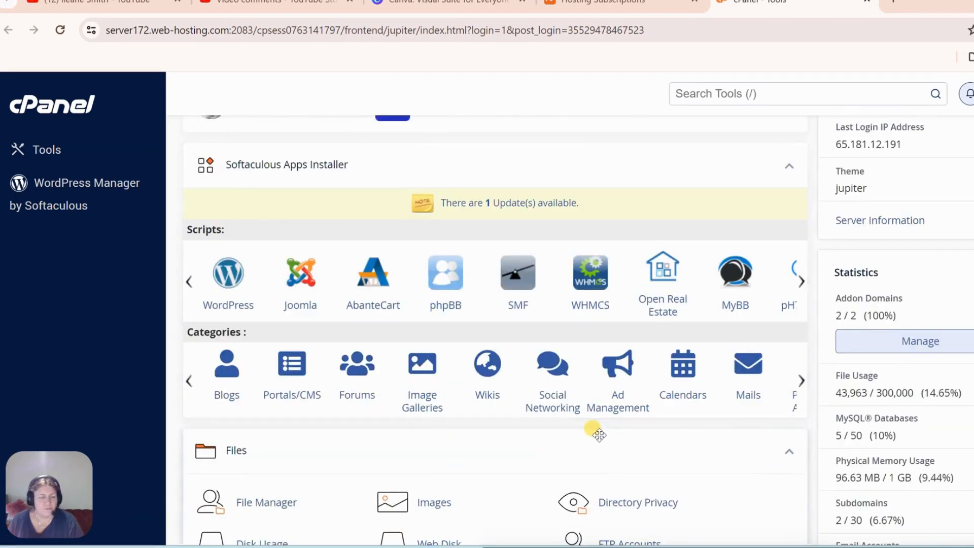
pyautogui.scroll(6, 599, 435)
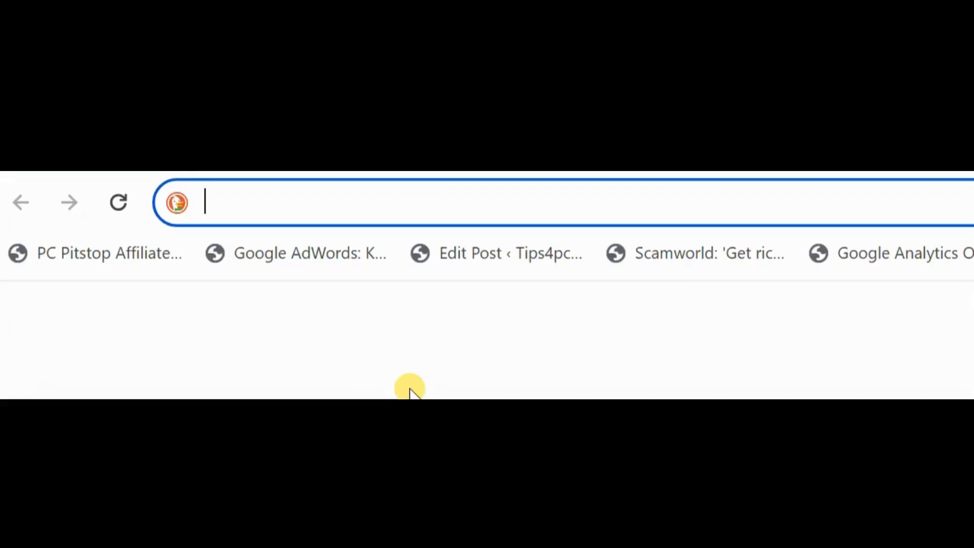
pyautogui.write('htt')
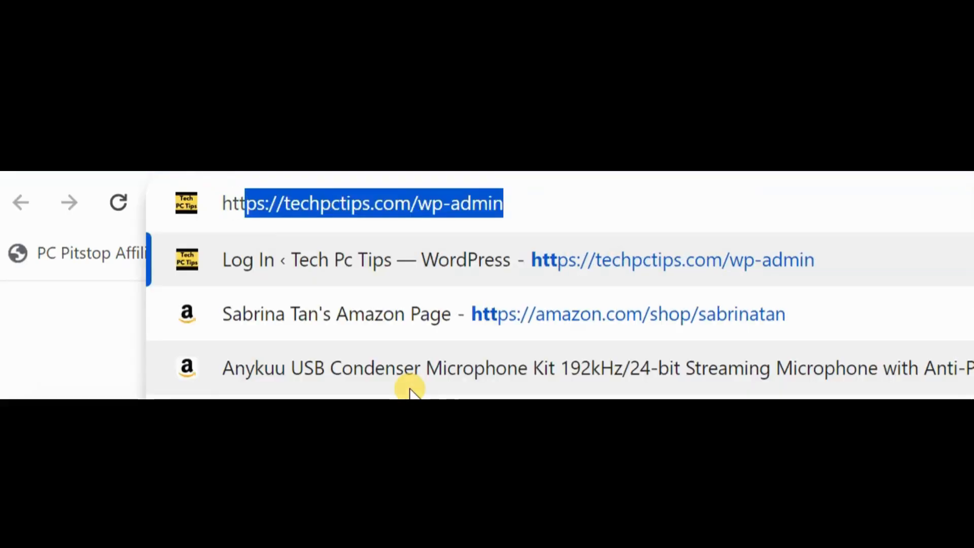
pyautogui.write('p://')
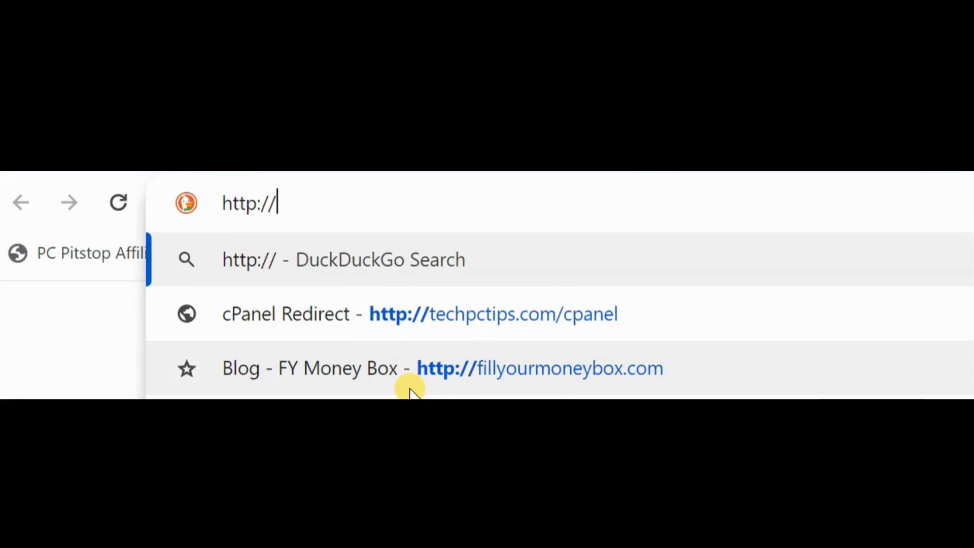
pyautogui.write('www.tech')
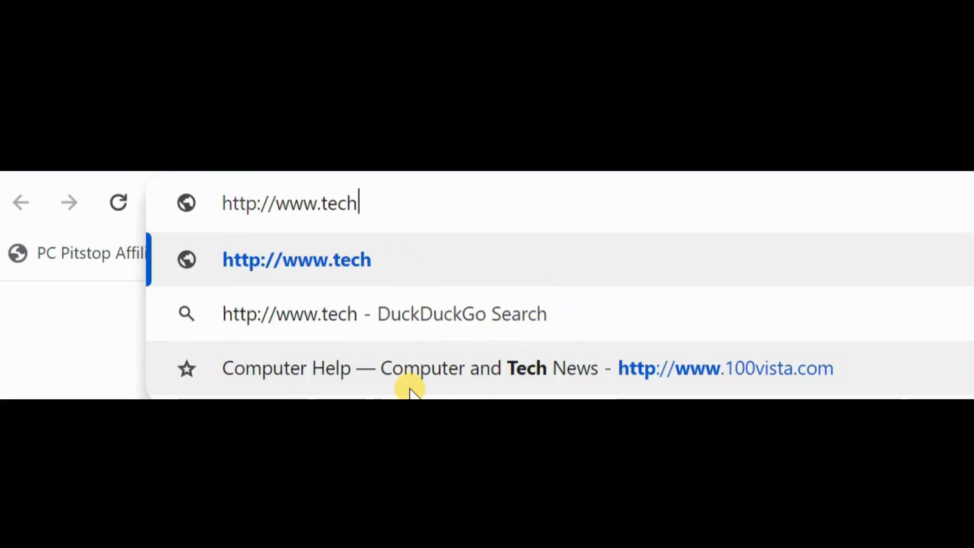
pyautogui.write('pctips.com/cpa')
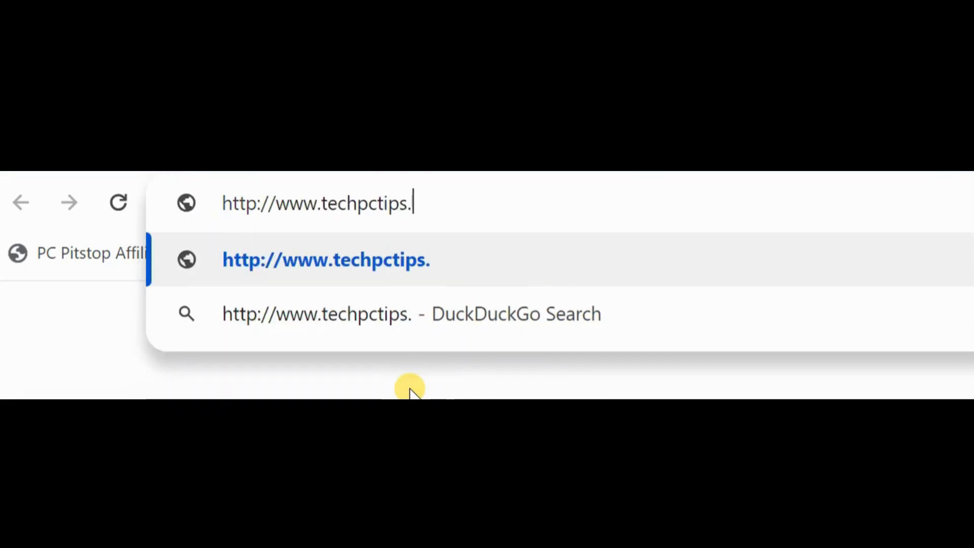
pyautogui.write('nel')
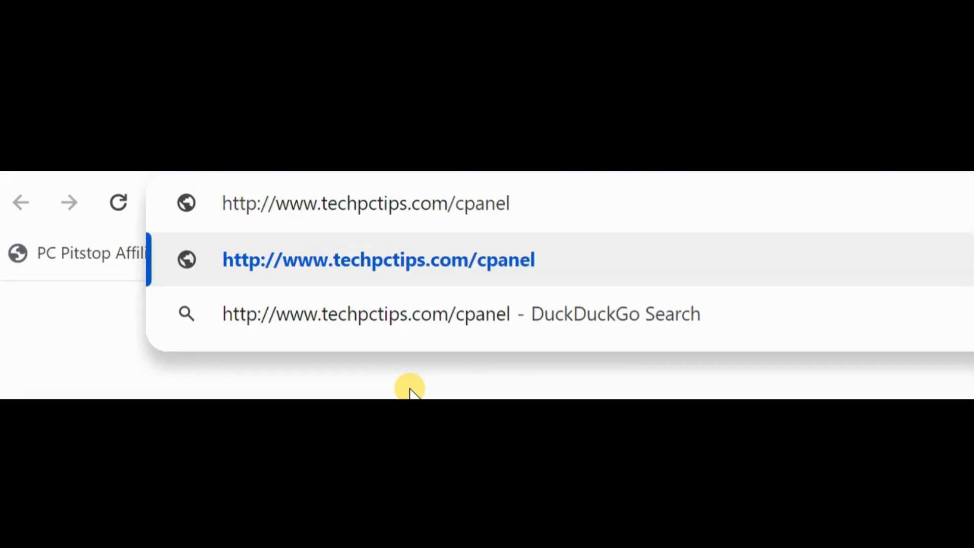
pyautogui.press('Return')
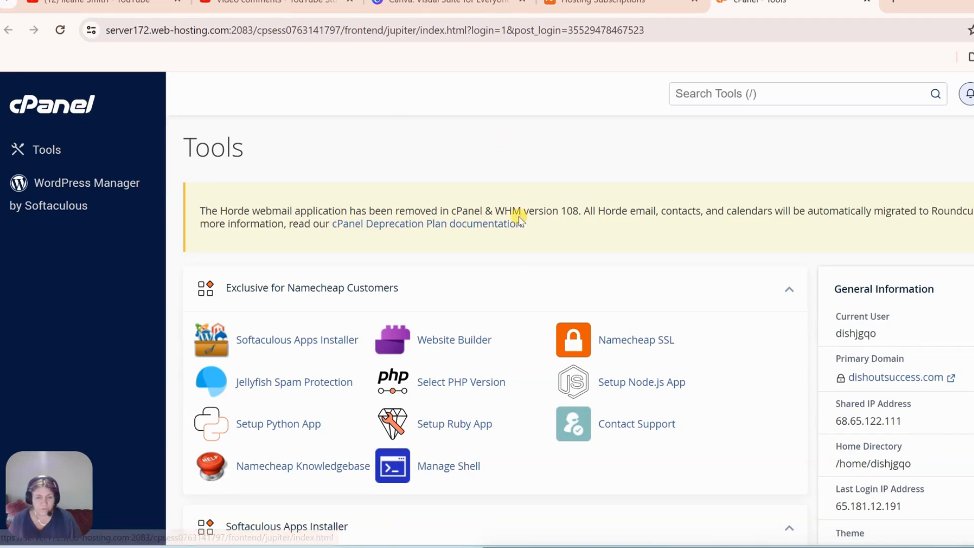
# Step: Open phpMyAdmin from the Databases section of the cPanel tools
pyautogui.scroll(-1, 735, 365)
pyautogui.scroll(-8, 735, 365)
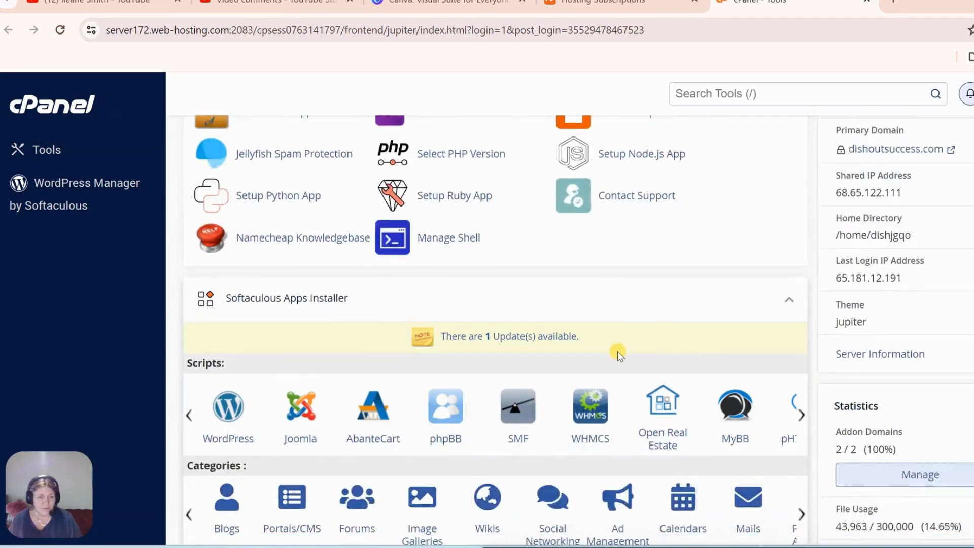
pyautogui.scroll(-4, 429, 344)
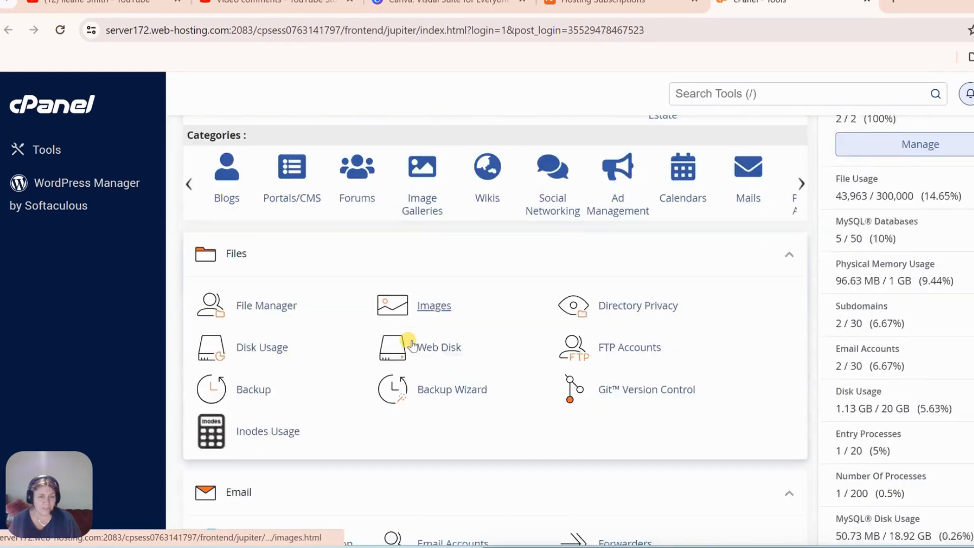
pyautogui.scroll(-5, 296, 234)
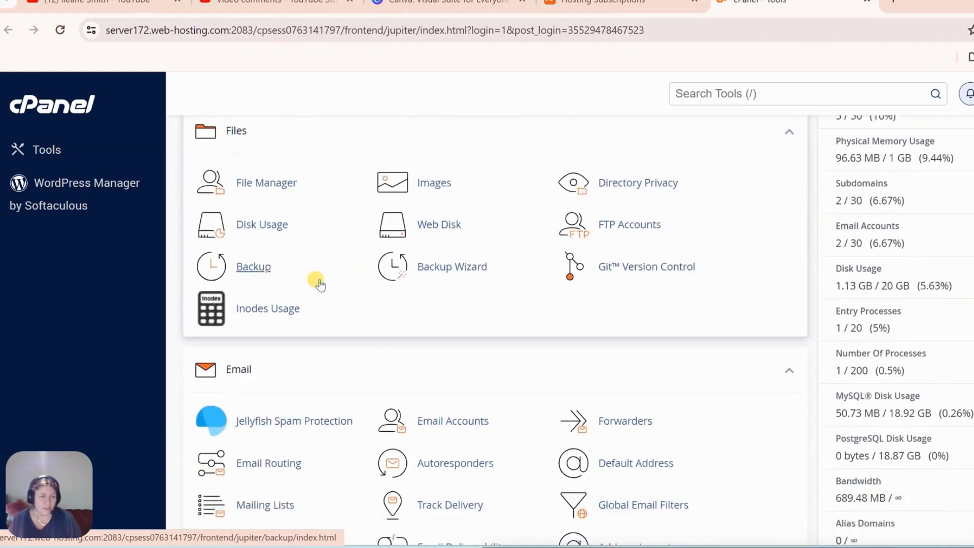
pyautogui.scroll(-4, 327, 321)
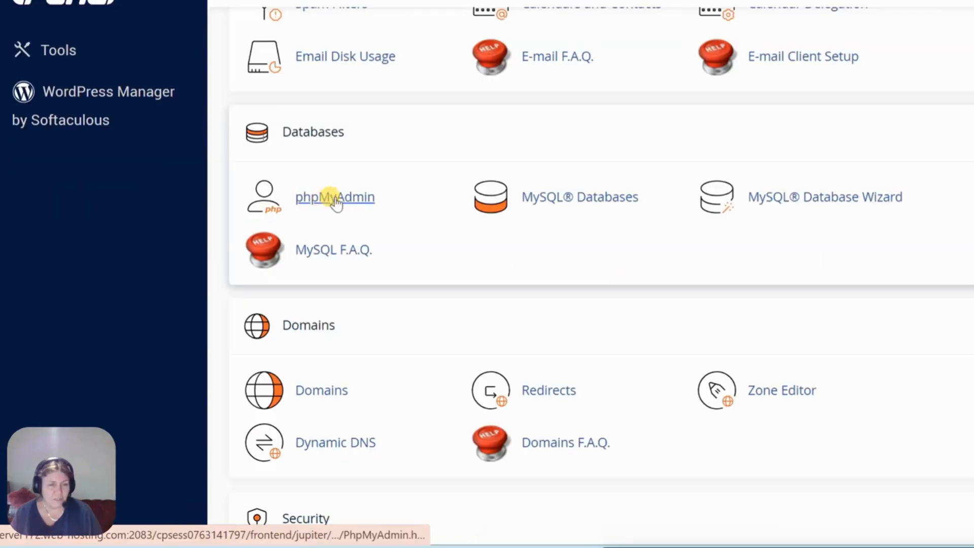
pyautogui.click(337, 199)
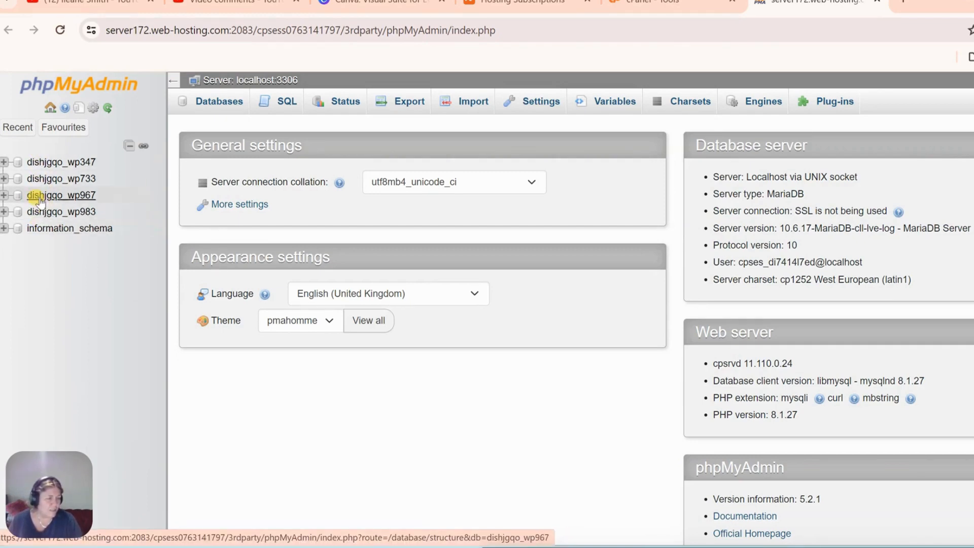
# Step: Browse the wpnf_users table of the dishjgqo_wp967 database to check which website its user record belongs to
pyautogui.click(4, 195)
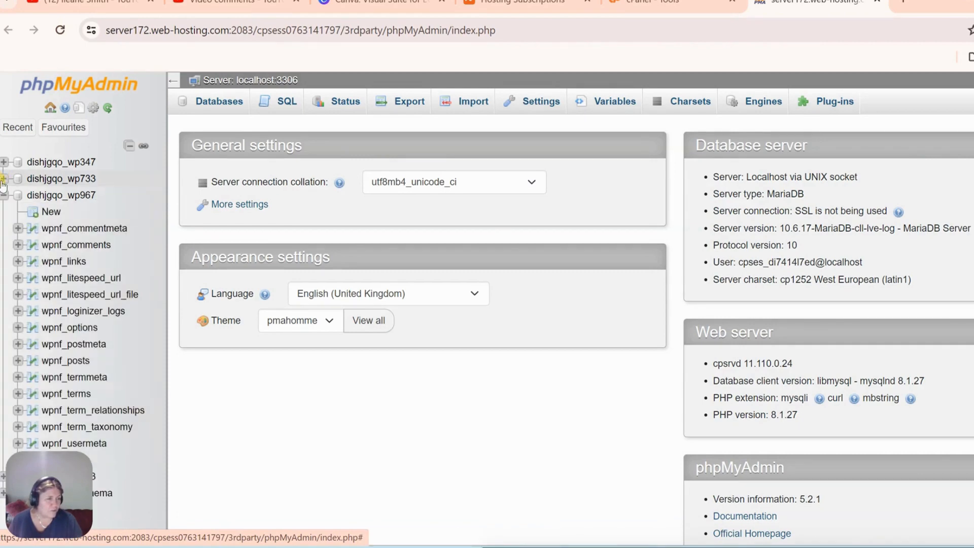
pyautogui.scroll(-3, 66, 252)
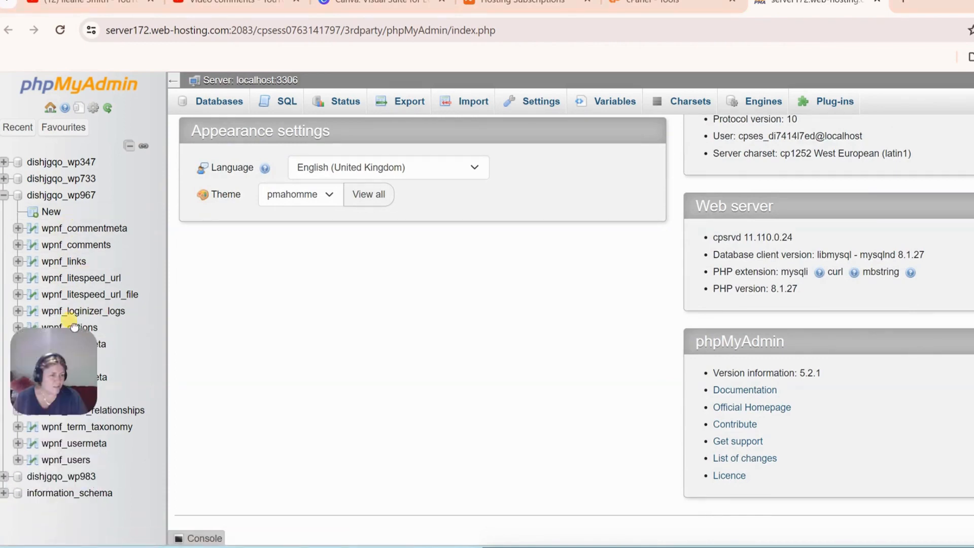
pyautogui.click(66, 460)
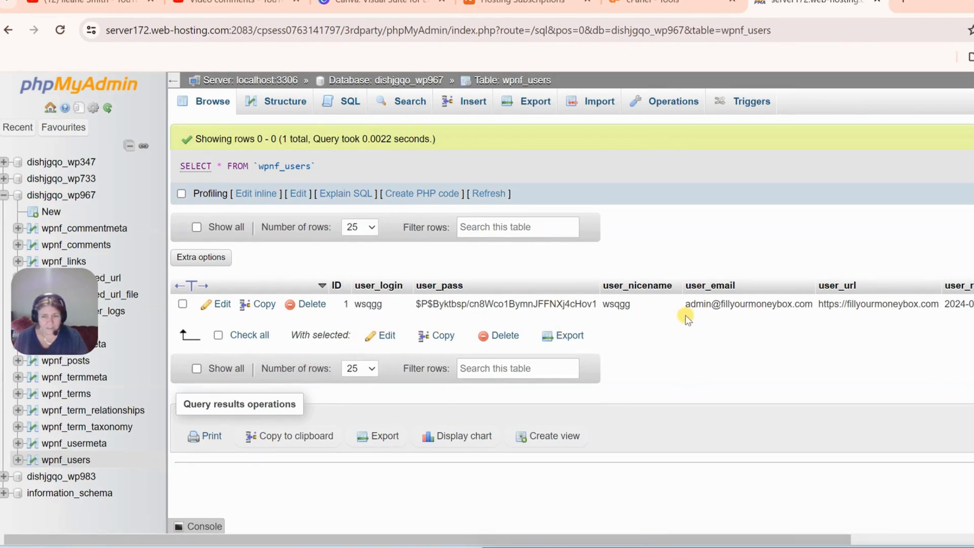
pyautogui.moveTo(814, 305); pyautogui.dragTo(795, 305)
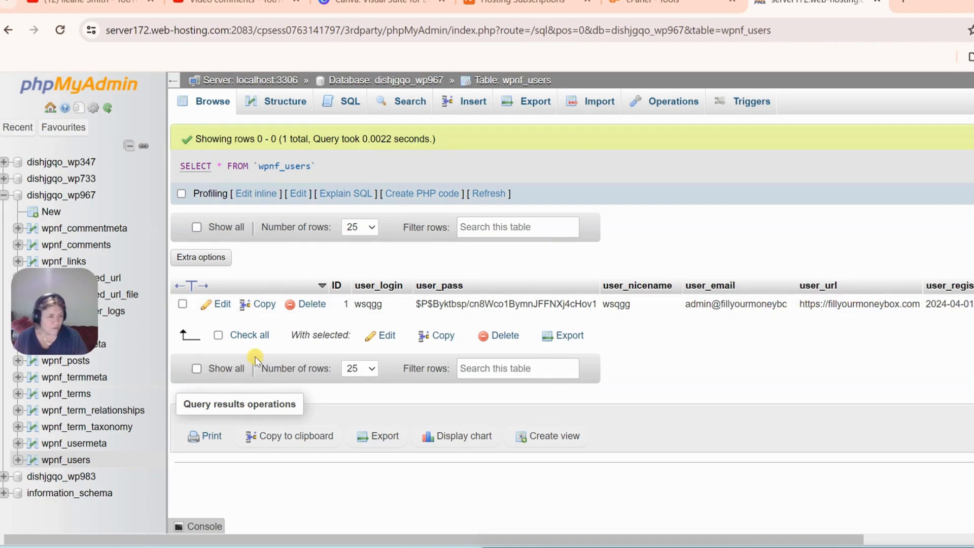
# Step: Look through the table lists of the dishjgqo_wp983 and dishjgqo_wp967 databases to locate their users tables
pyautogui.click(7, 196)
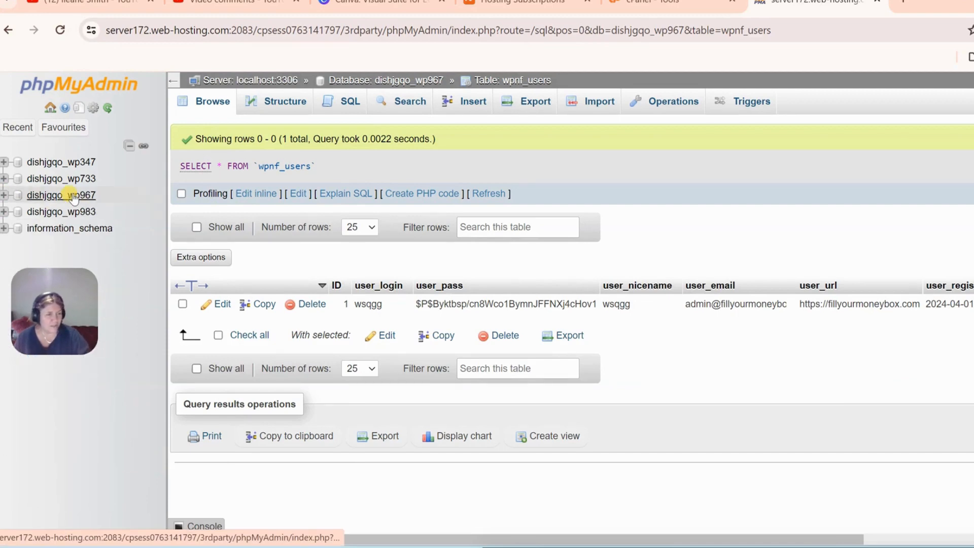
pyautogui.click(5, 212)
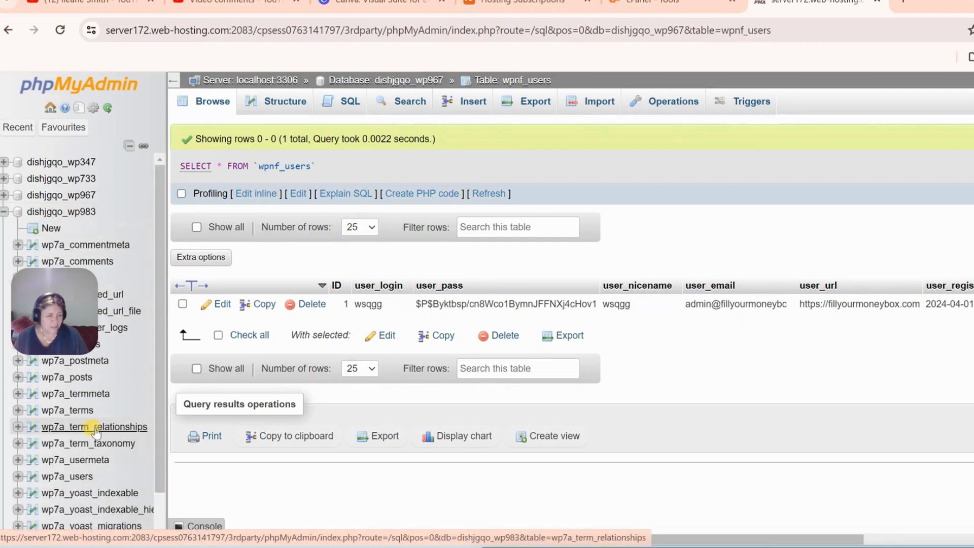
pyautogui.scroll(-2, 95, 430)
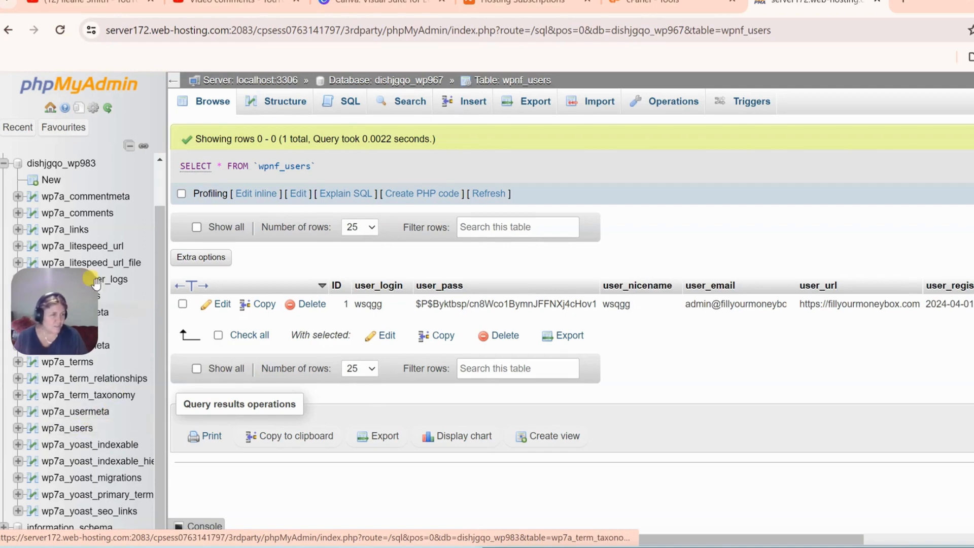
pyautogui.click(5, 164)
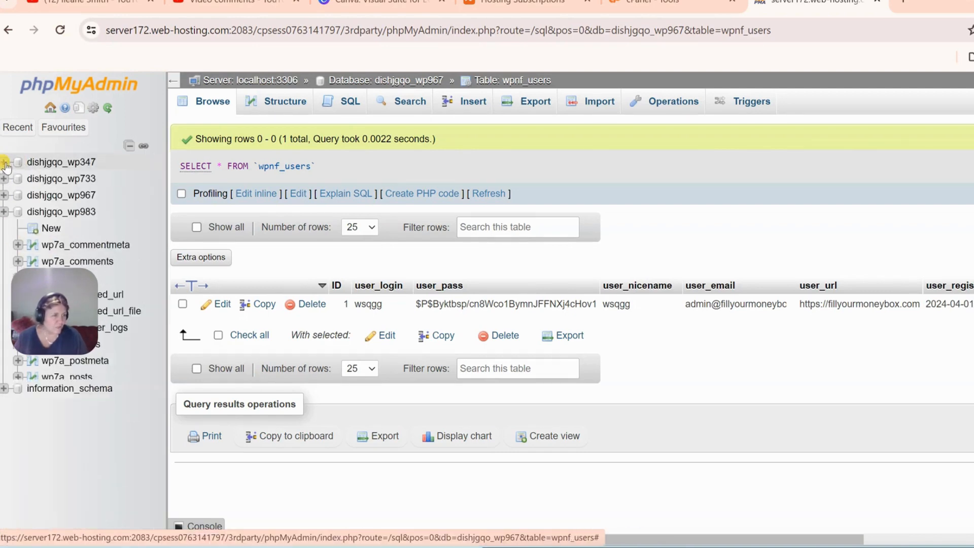
pyautogui.click(4, 195)
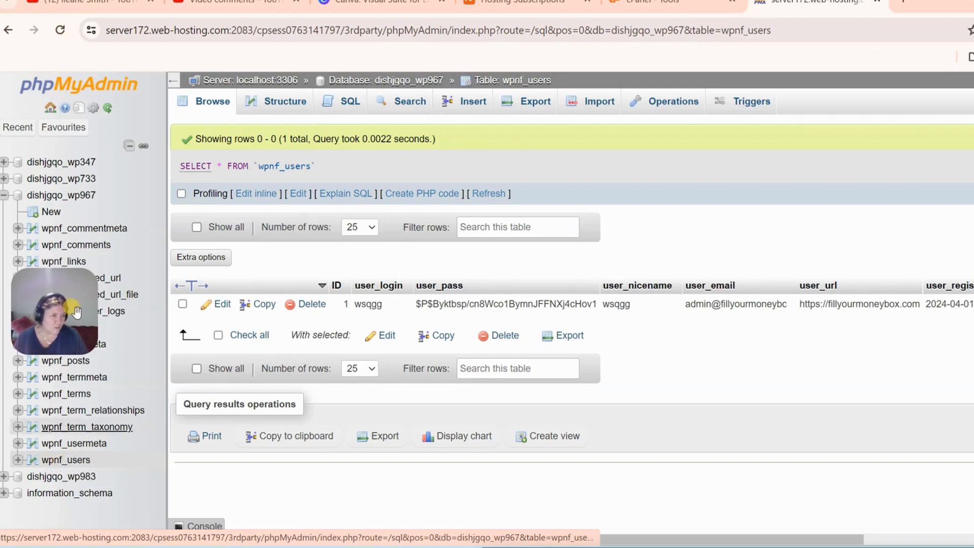
pyautogui.click(4, 195)
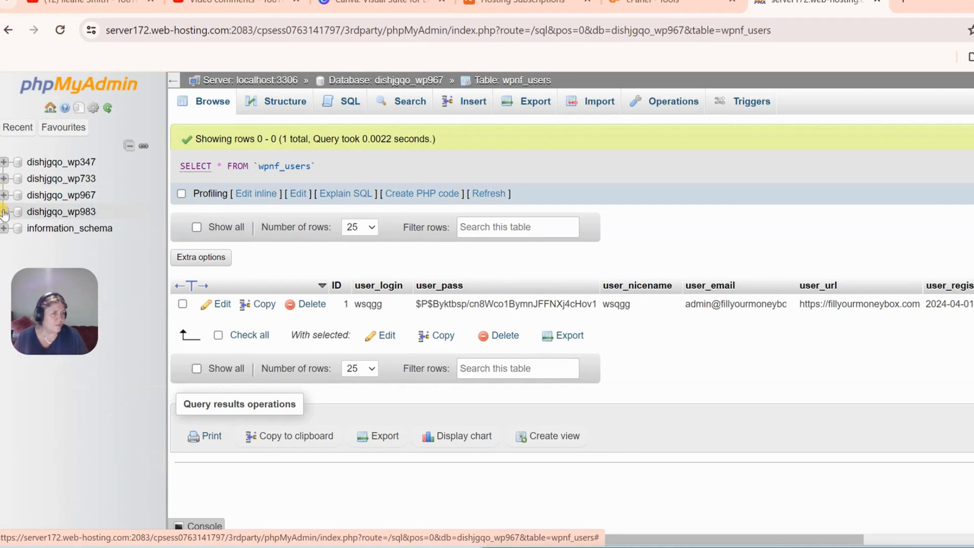
# Step: Expand the dishjgqo_wp983 database and browse its wp7a_users table
pyautogui.click(4, 211)
pyautogui.scroll(-1, 114, 394)
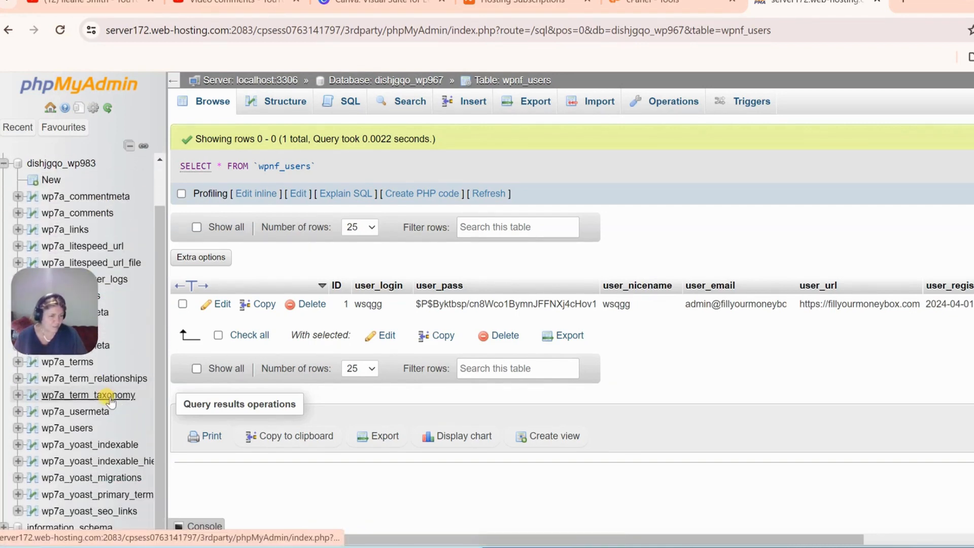
pyautogui.click(78, 429)
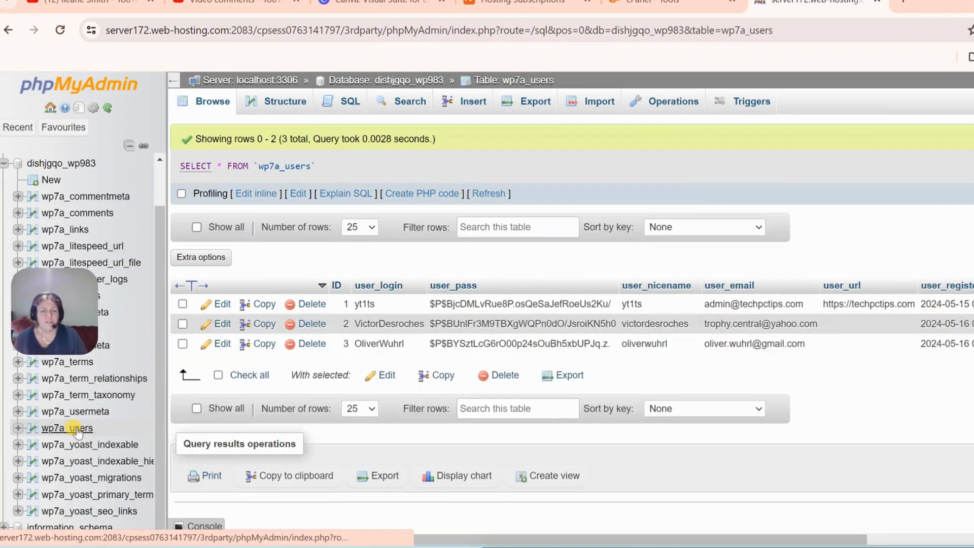
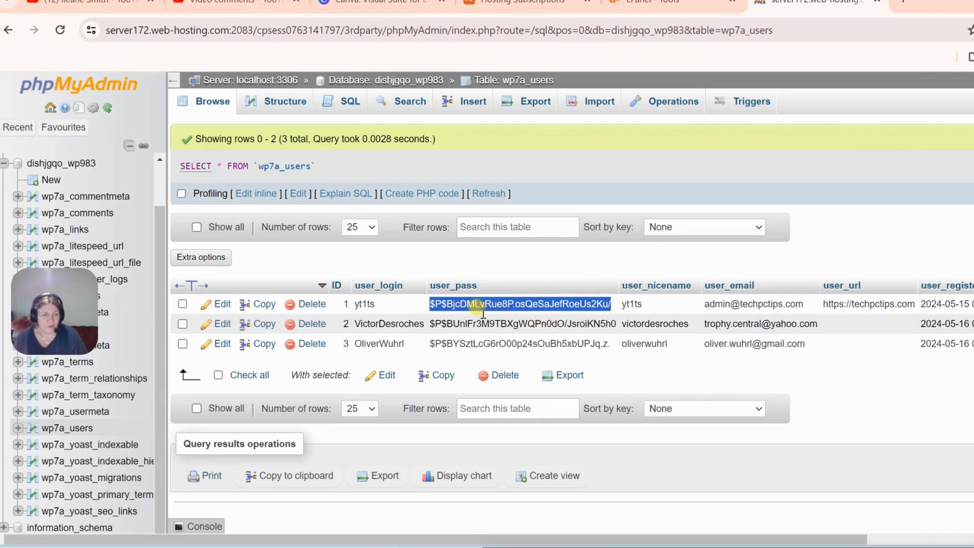
# Step: Open the user row with ID 1 for editing and set the function of its user_pass column to MD5
pyautogui.click(220, 306)
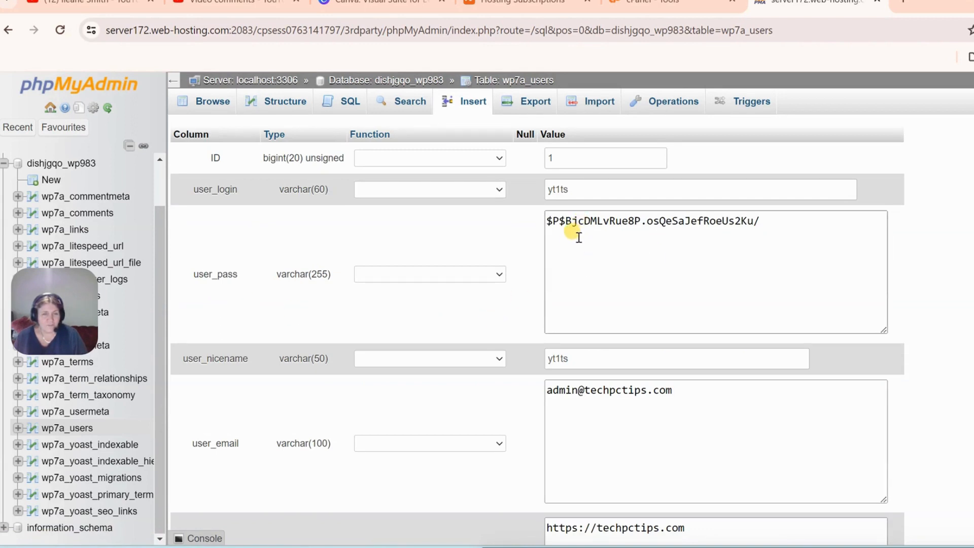
pyautogui.click(757, 224)
pyautogui.moveTo(763, 221); pyautogui.dragTo(545, 231)
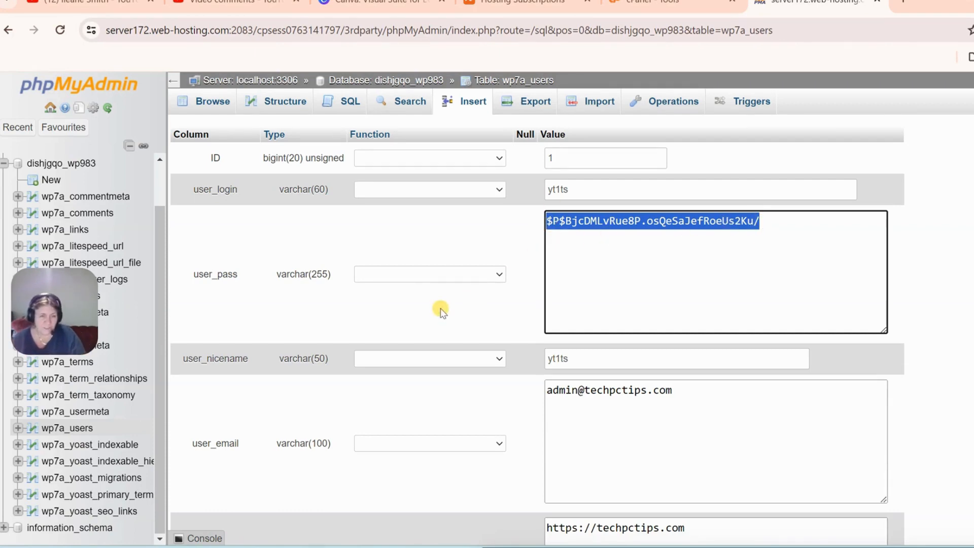
pyautogui.click(500, 275)
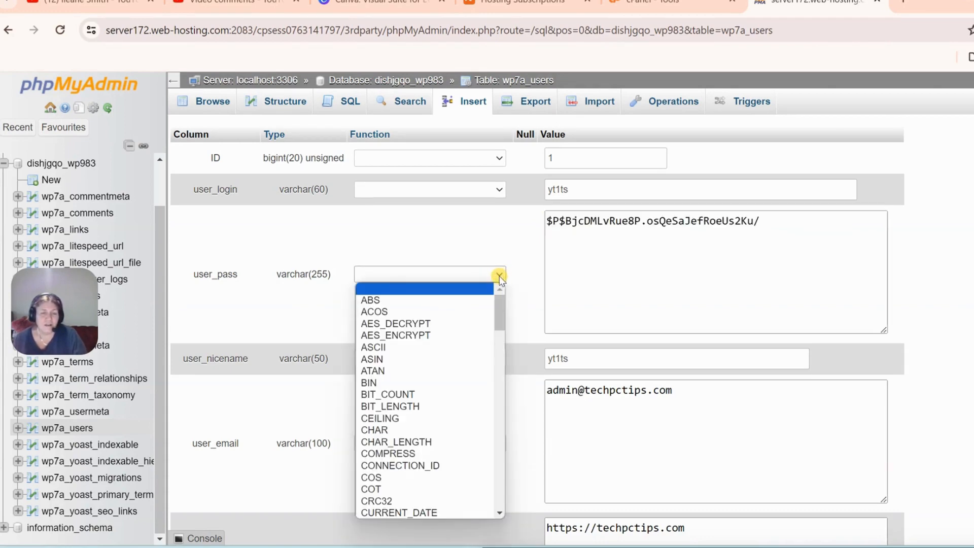
pyautogui.scroll(-3, 477, 339)
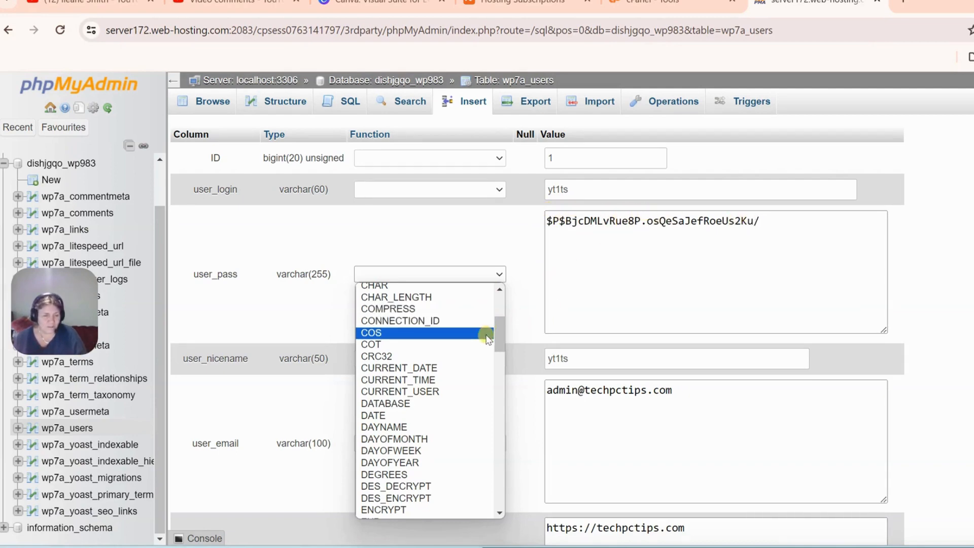
pyautogui.moveTo(500, 331); pyautogui.dragTo(494, 367)
pyautogui.moveTo(494, 377); pyautogui.dragTo(494, 381)
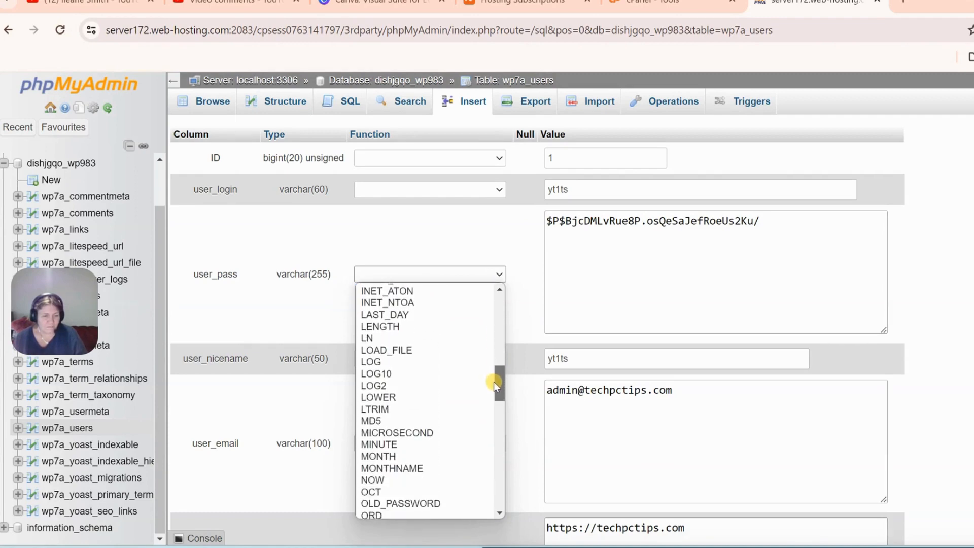
pyautogui.click(374, 419)
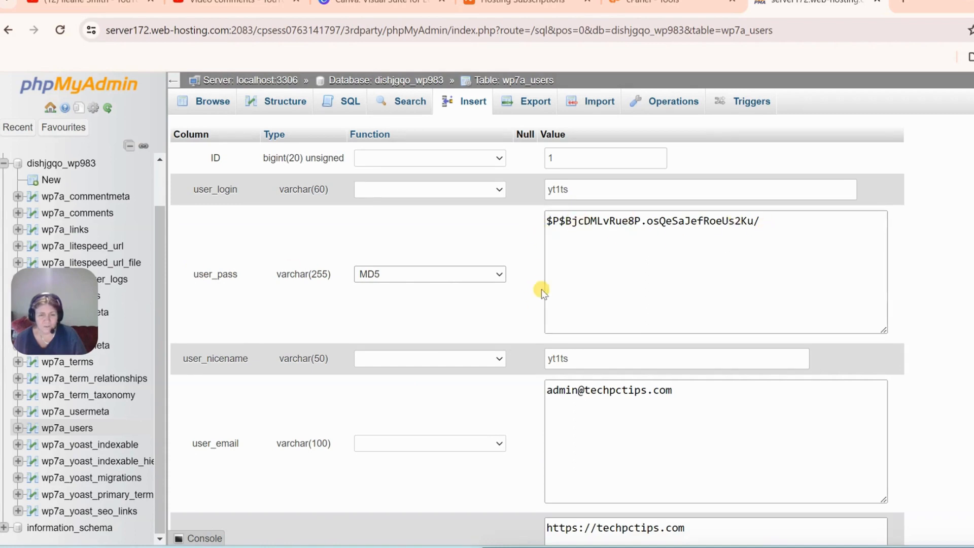
# Step: Replace the user_pass value with the new account password, save the row, and check the stored password hash
pyautogui.scroll(-2, 958, 287)
pyautogui.scroll(-10, 958, 287)
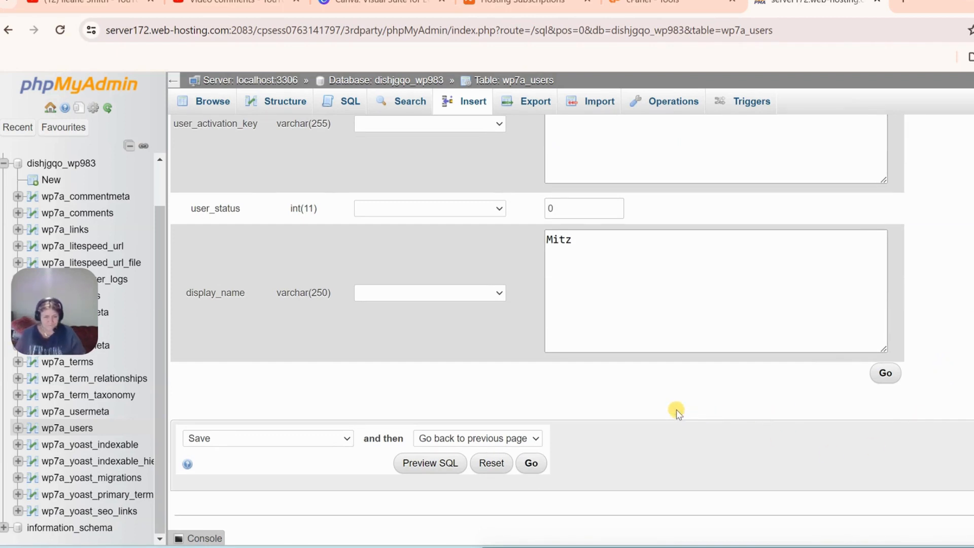
pyautogui.click(531, 464)
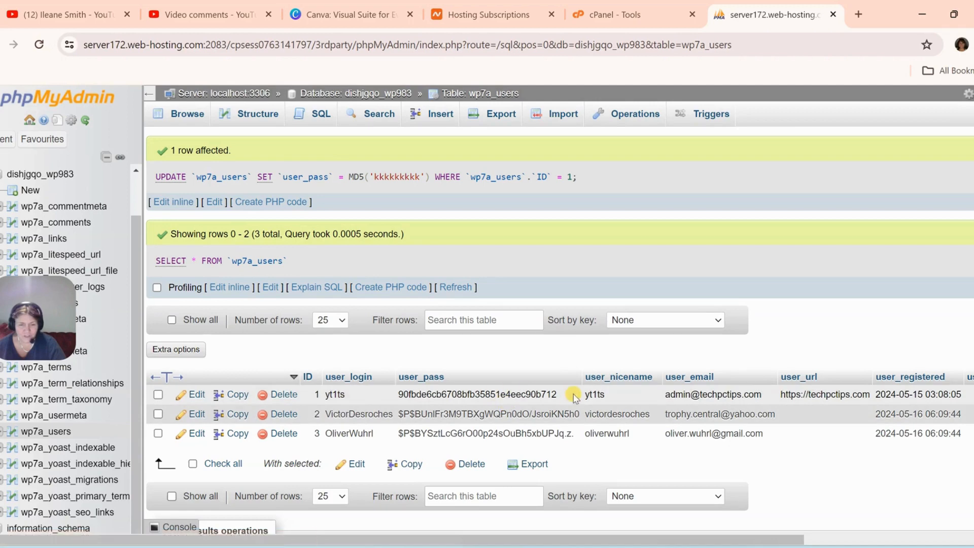
pyautogui.moveTo(540, 396); pyautogui.dragTo(406, 397)
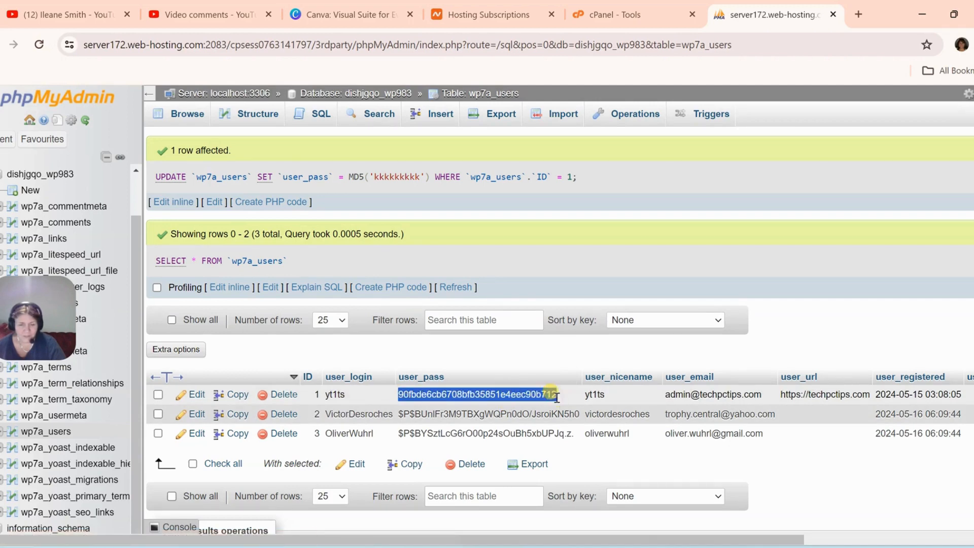
# Step: Reopen the user row with ID 1 for editing and set the function of its user_pass column to MD5 again
pyautogui.click(197, 395)
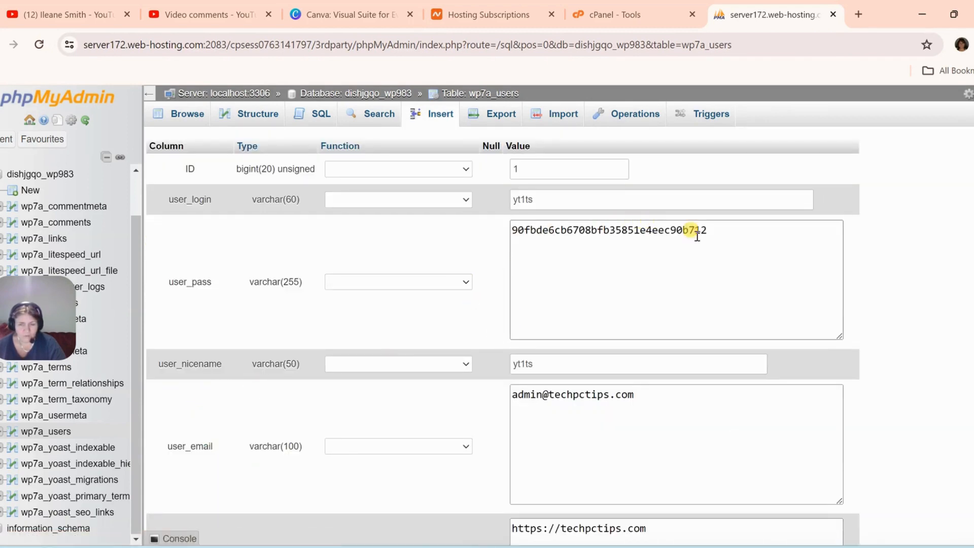
pyautogui.moveTo(708, 230); pyautogui.dragTo(504, 229)
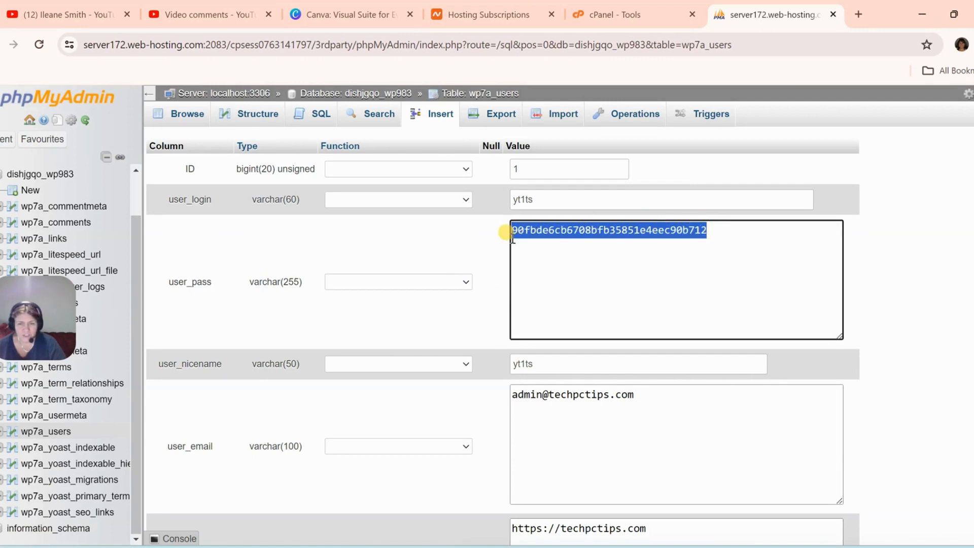
pyautogui.click(460, 283)
pyautogui.scroll(-8, 420, 431)
pyautogui.scroll(-6, 406, 433)
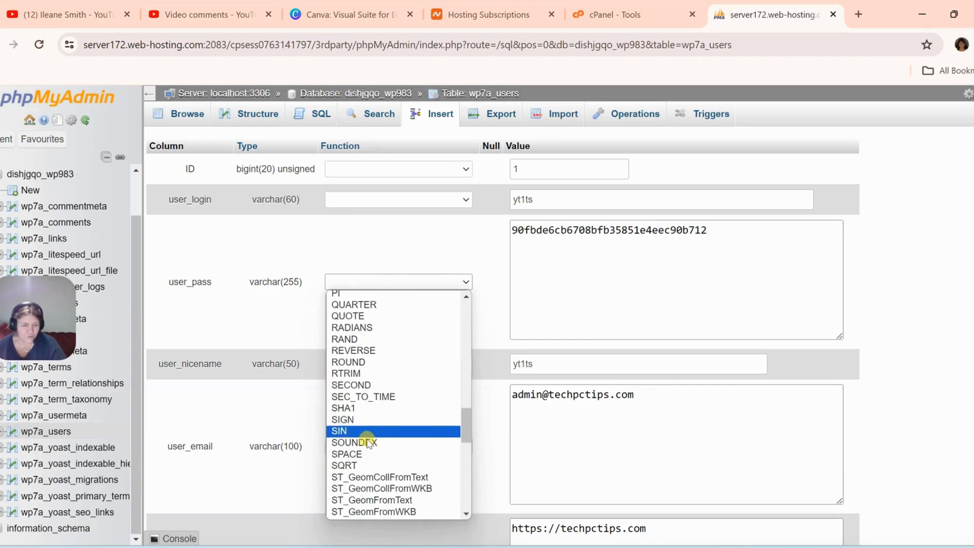
pyautogui.scroll(-5, 369, 432)
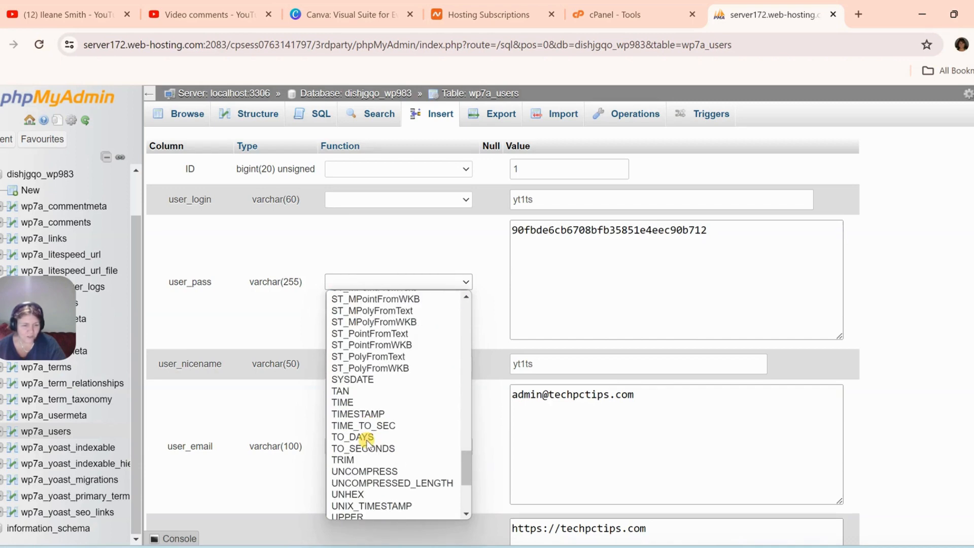
pyautogui.scroll(6, 367, 442)
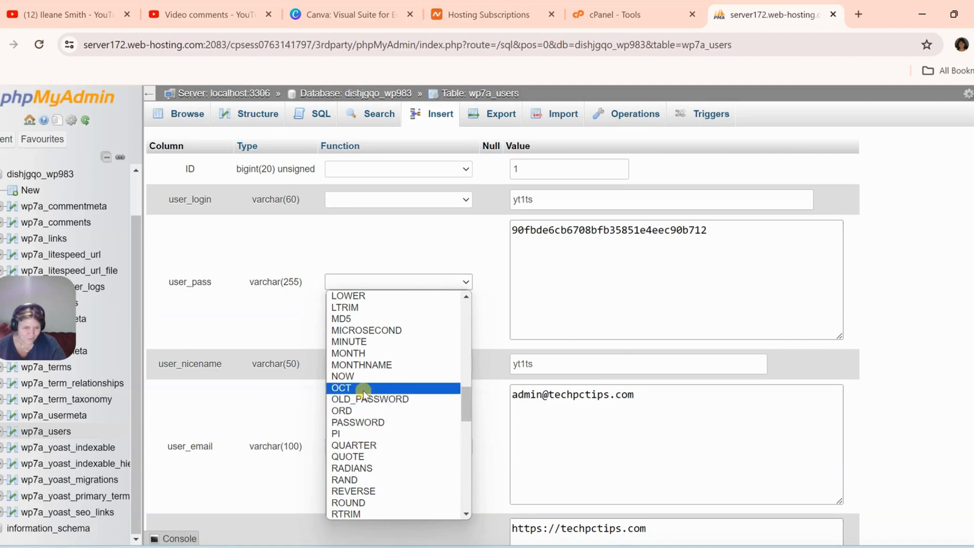
pyautogui.scroll(4, 363, 395)
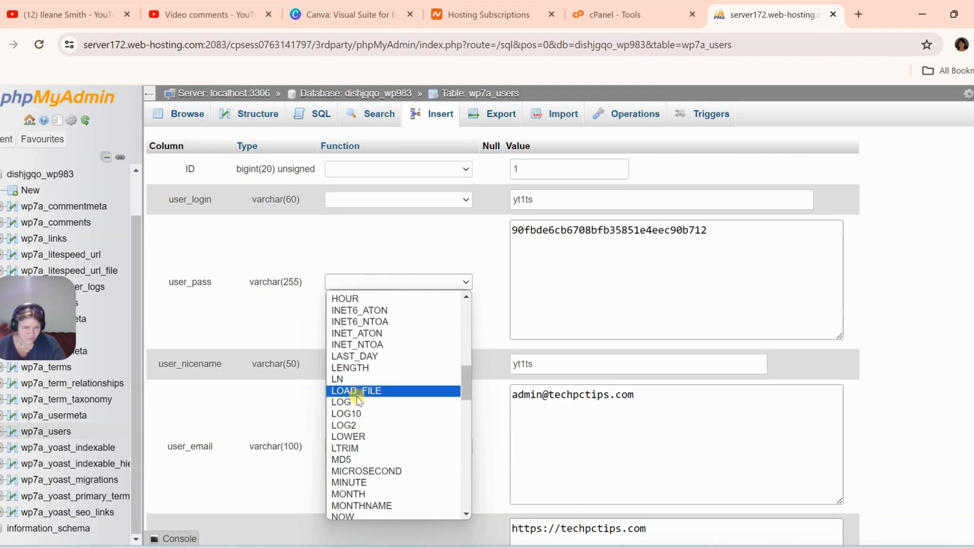
pyautogui.click(349, 460)
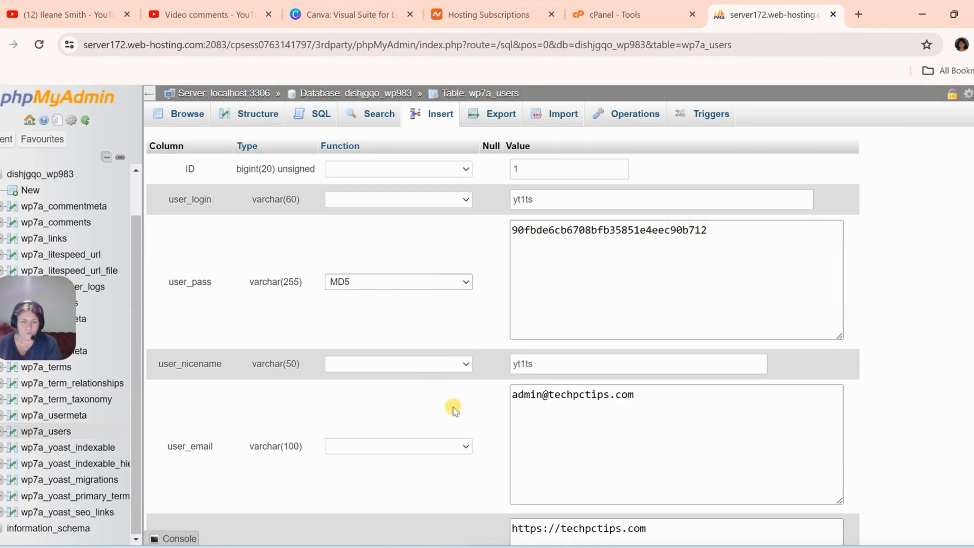
# Step: Save the row with ID 1 with the MD5 function applied to its user_pass value
pyautogui.scroll(-4, 450, 406)
pyautogui.scroll(-8, 482, 485)
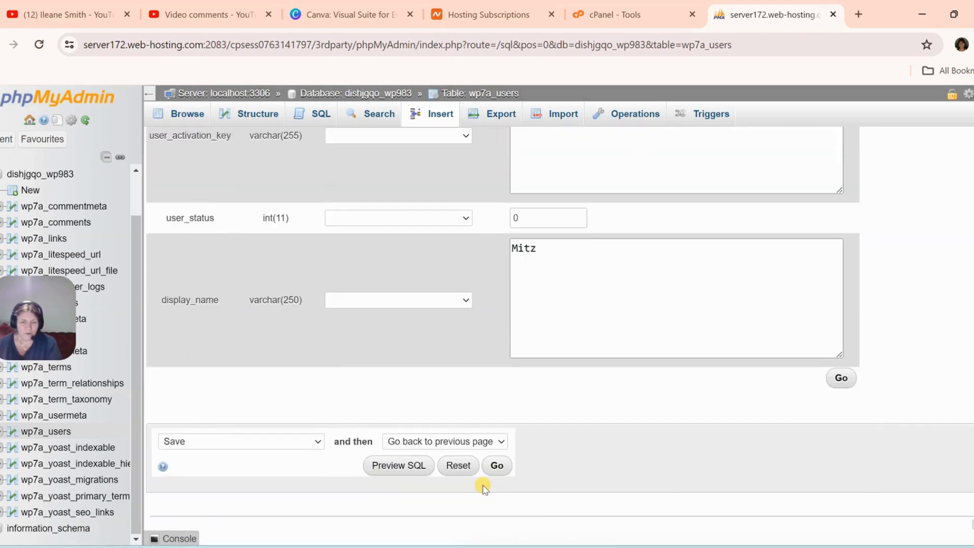
pyautogui.click(497, 466)
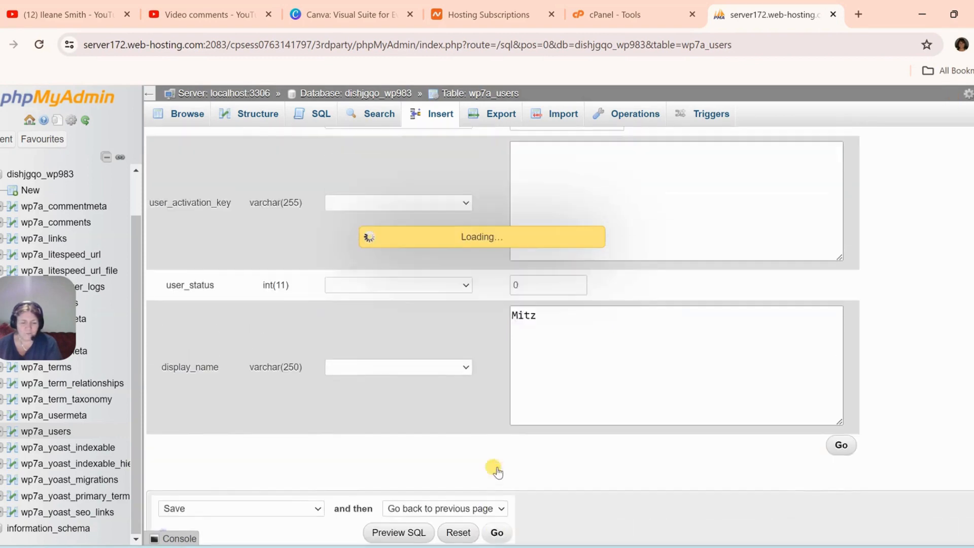
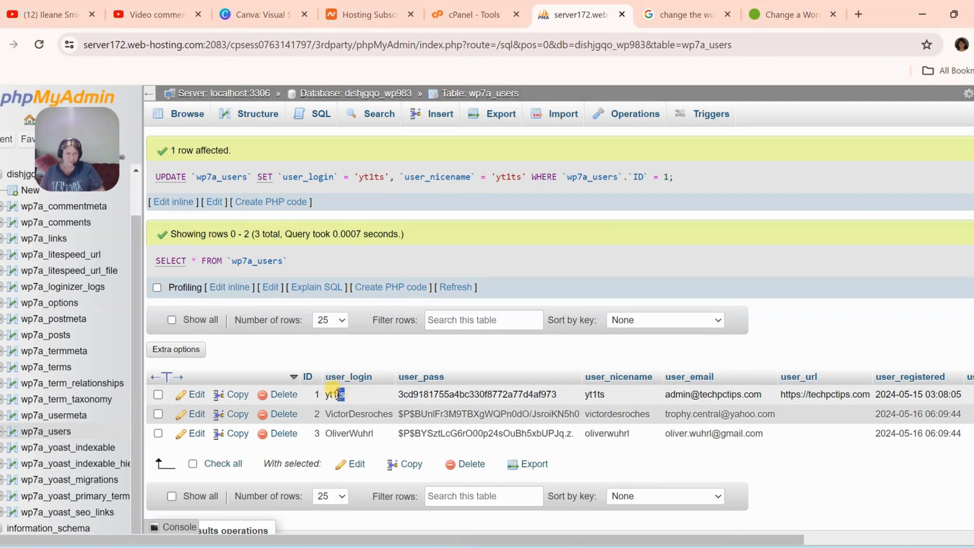
# Step: Open the user row with ID 1 for editing and replace its user_login value with the new username
pyautogui.click(610, 393)
pyautogui.doubleClick(610, 394)
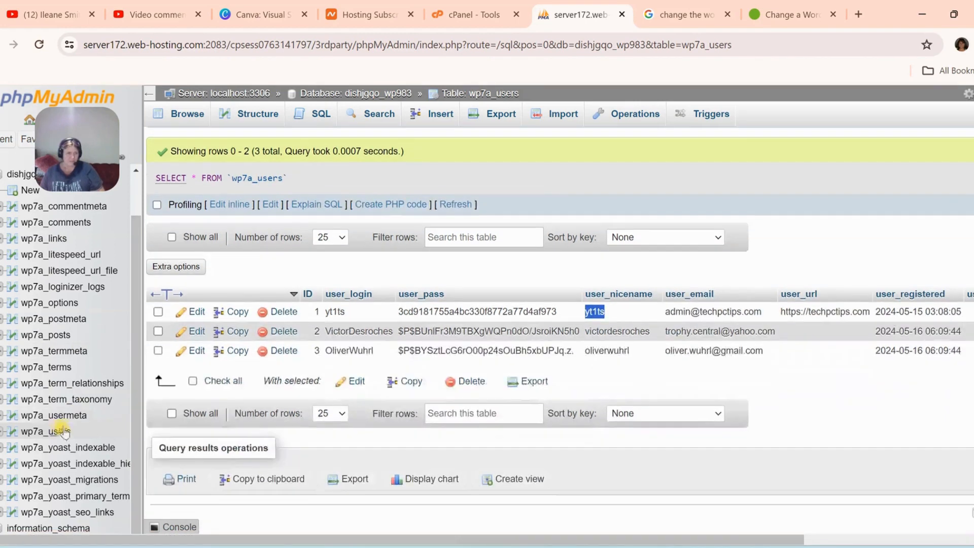
pyautogui.scroll(-2, 84, 391)
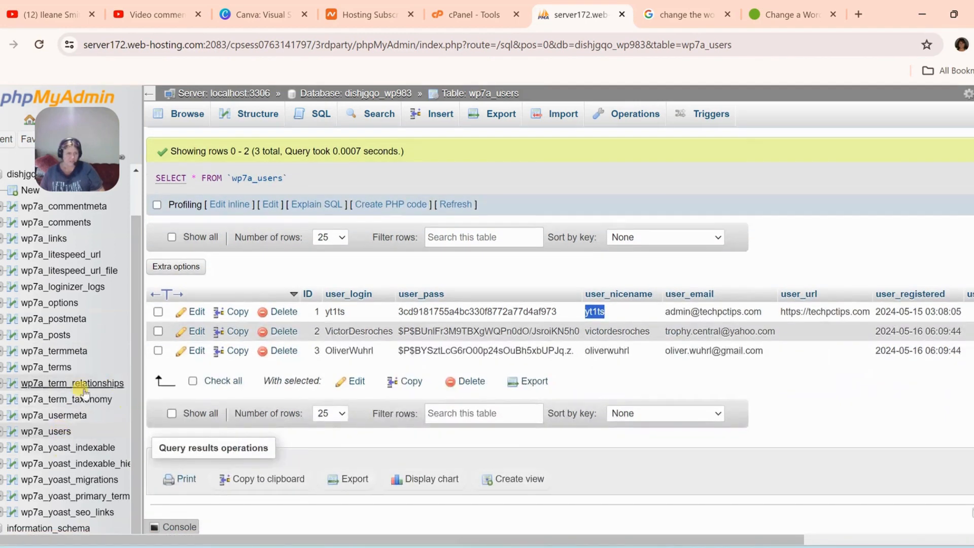
pyautogui.click(195, 315)
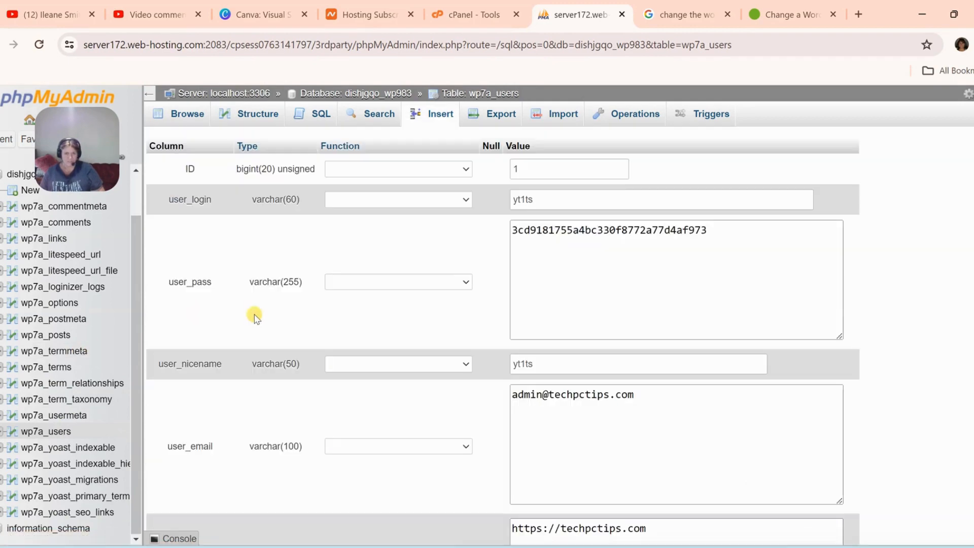
pyautogui.click(525, 198)
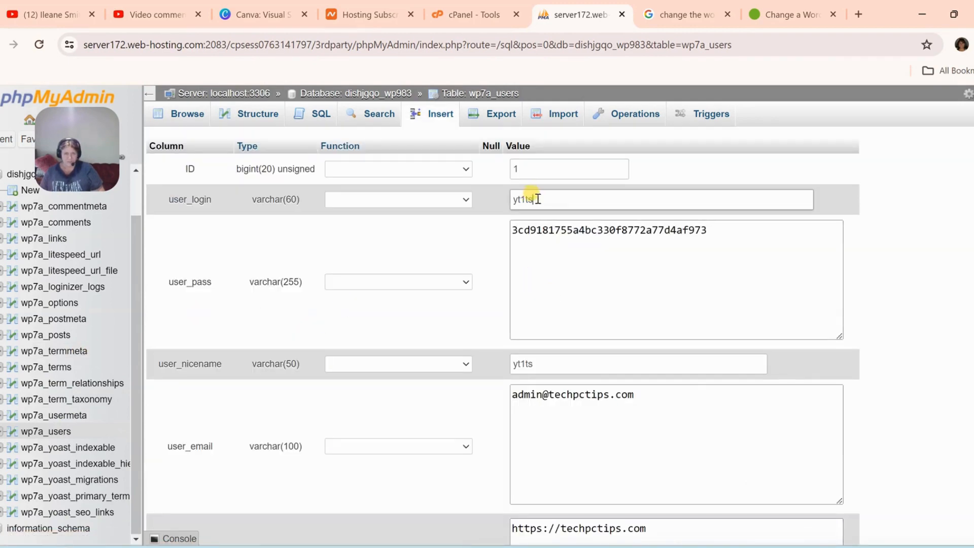
pyautogui.moveTo(538, 199); pyautogui.dragTo(503, 200)
pyautogui.write('m')
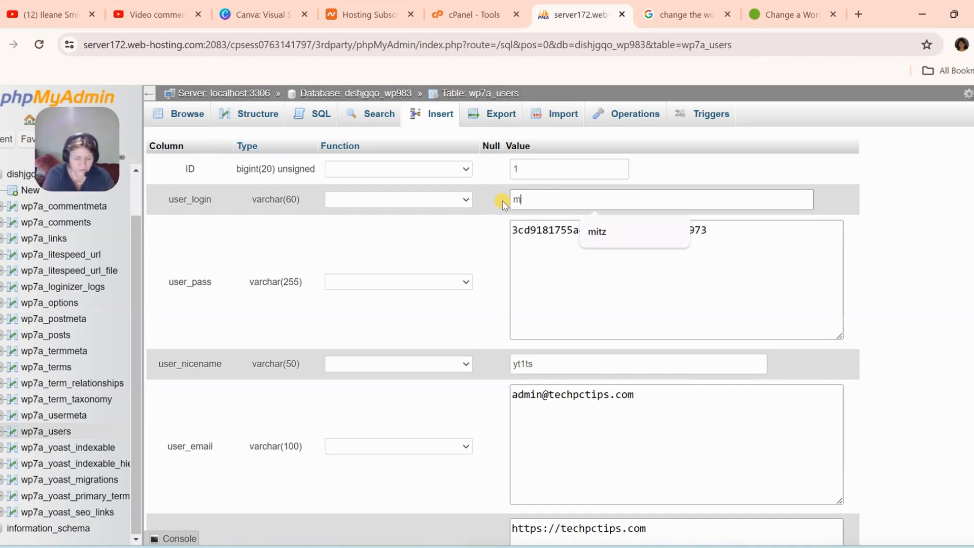
pyautogui.write('itz')
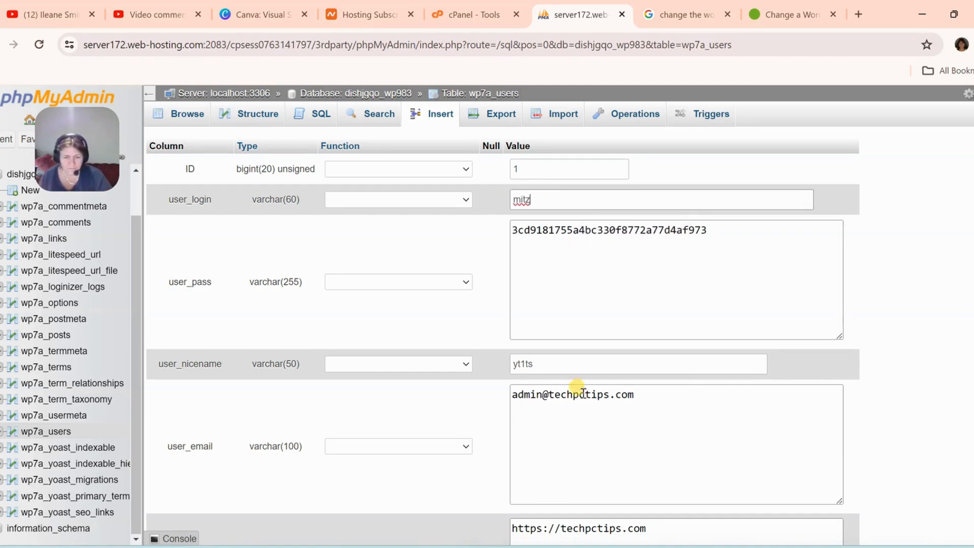
# Step: Replace the user_nicename value of the same row with the new username
pyautogui.scroll(-5, 556, 247)
pyautogui.scroll(5, 556, 247)
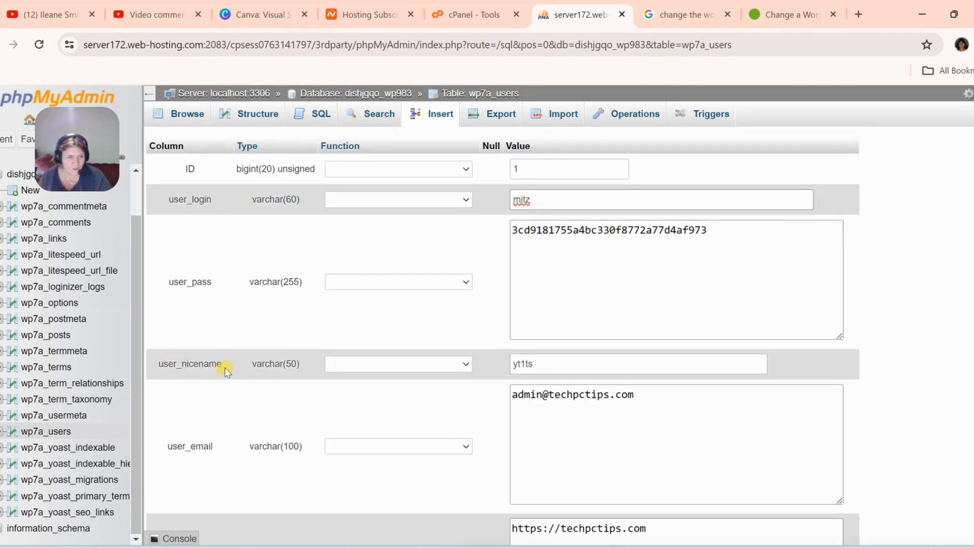
pyautogui.moveTo(543, 364); pyautogui.dragTo(511, 365)
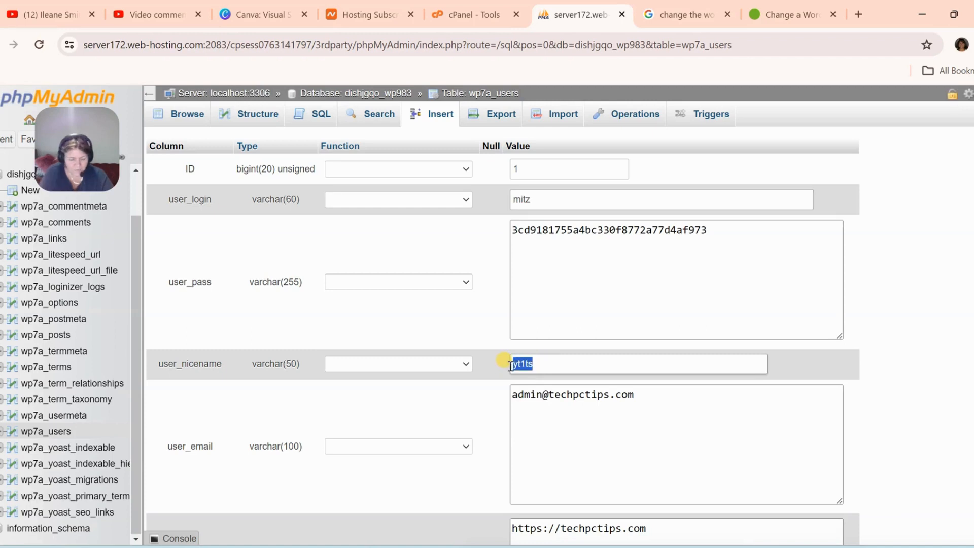
pyautogui.write('mitz')
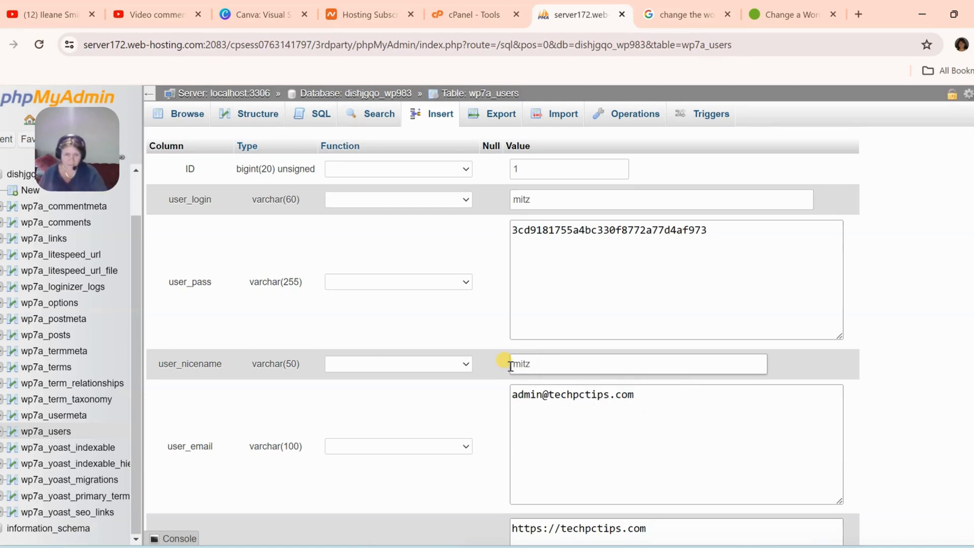
# Step: Review the row's user_login, user_nicename, user_email, user_url and display_name fields before saving
pyautogui.scroll(-12, 491, 407)
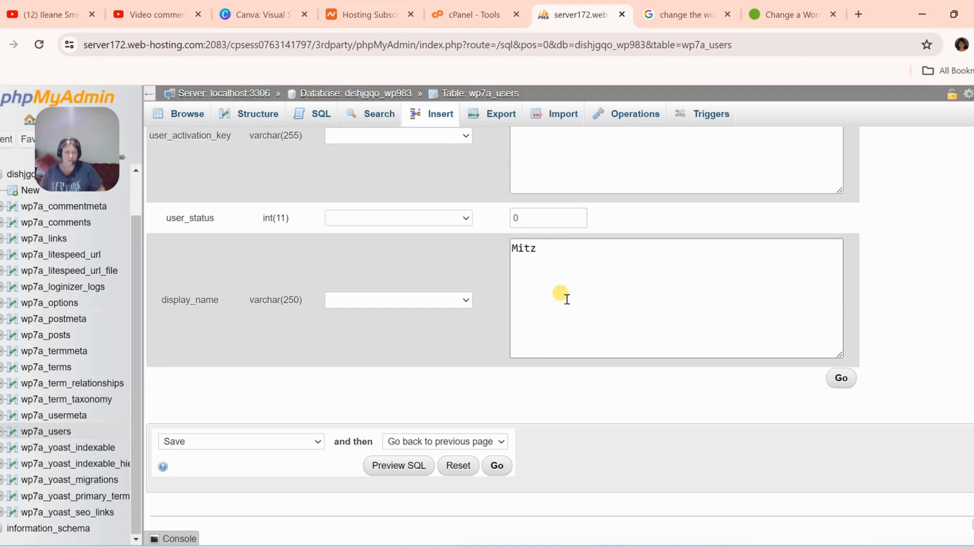
pyautogui.scroll(10, 566, 299)
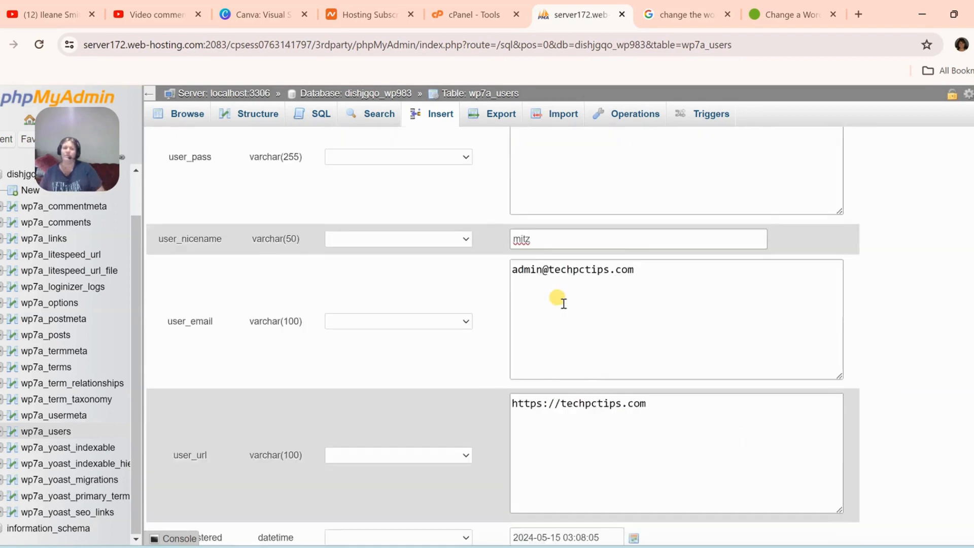
pyautogui.scroll(3, 562, 300)
pyautogui.click(539, 366)
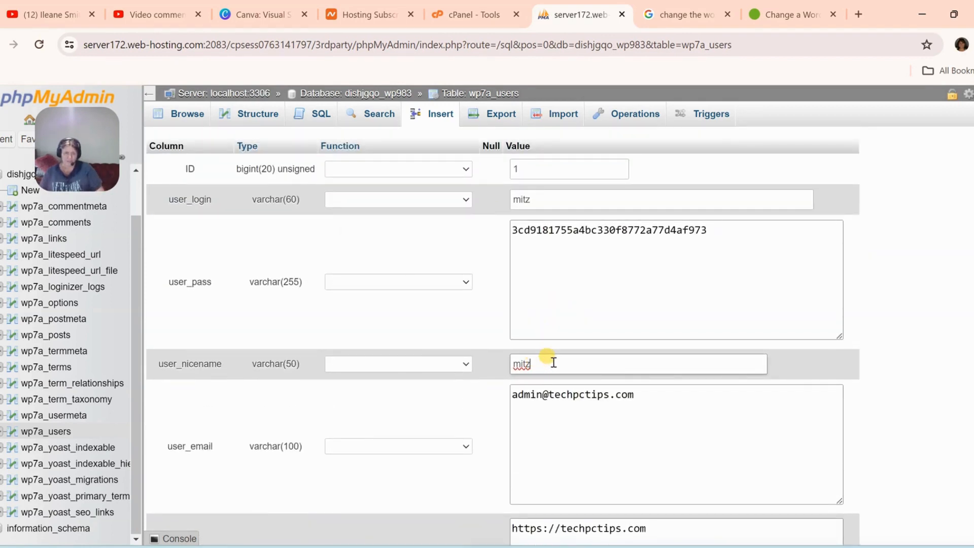
pyautogui.scroll(-3, 553, 362)
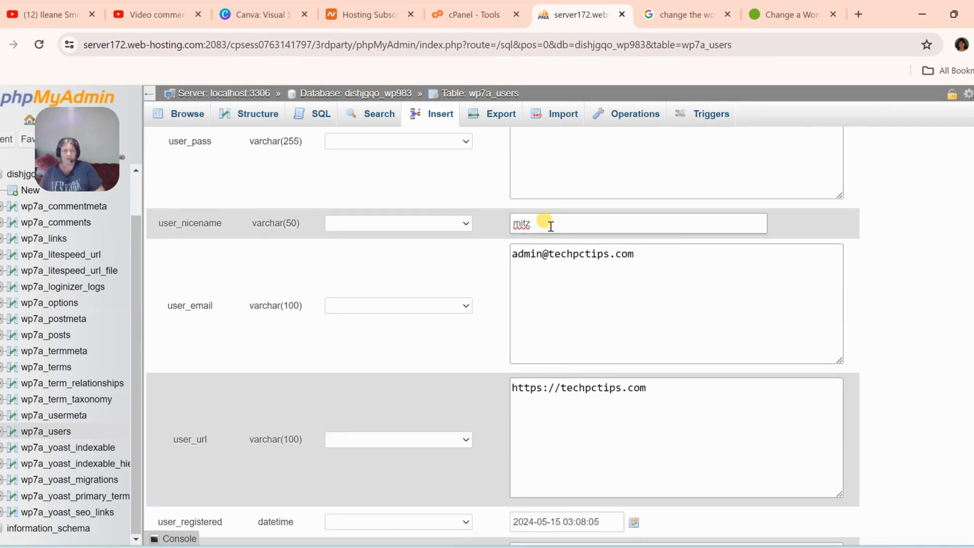
pyautogui.doubleClick(522, 227)
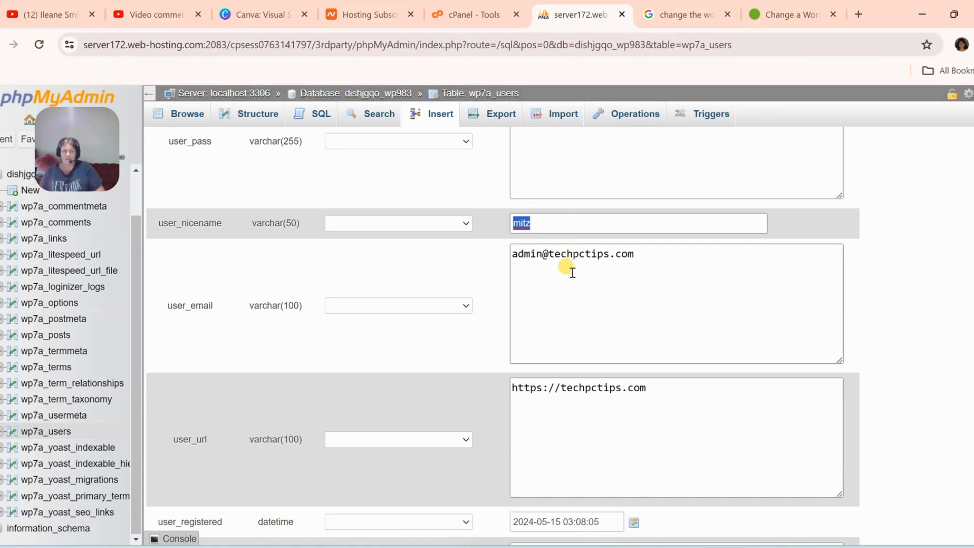
pyautogui.scroll(3, 572, 273)
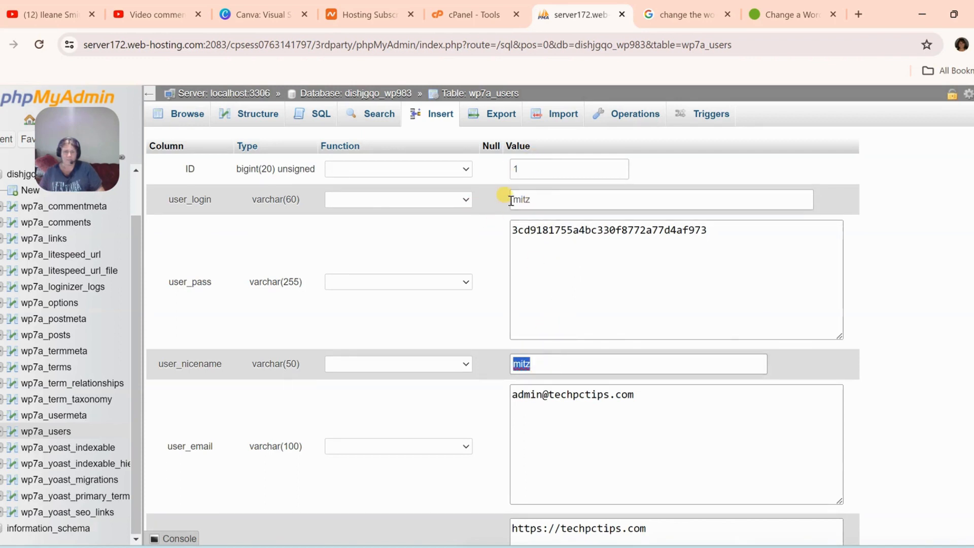
pyautogui.scroll(-3, 556, 378)
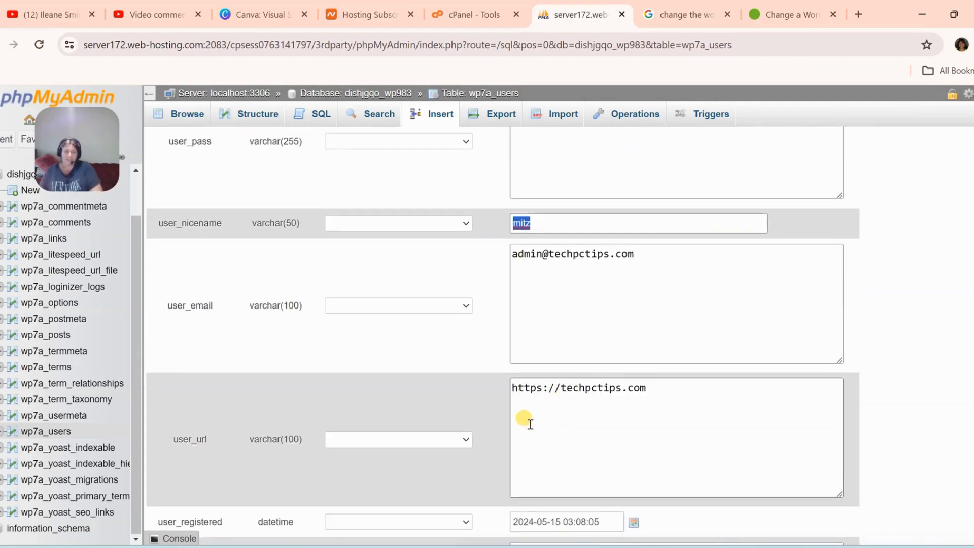
pyautogui.scroll(-2, 528, 418)
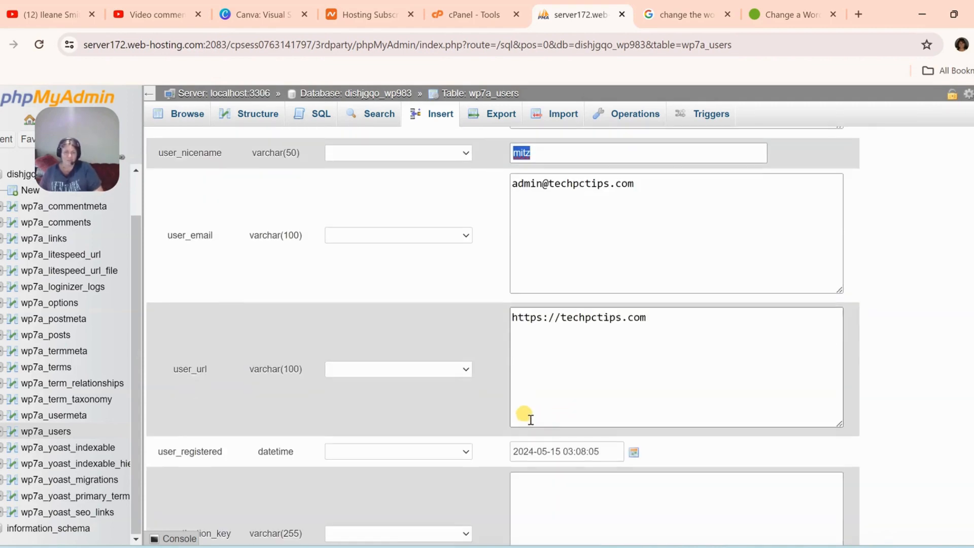
pyautogui.scroll(-6, 568, 378)
pyautogui.scroll(-3, 566, 384)
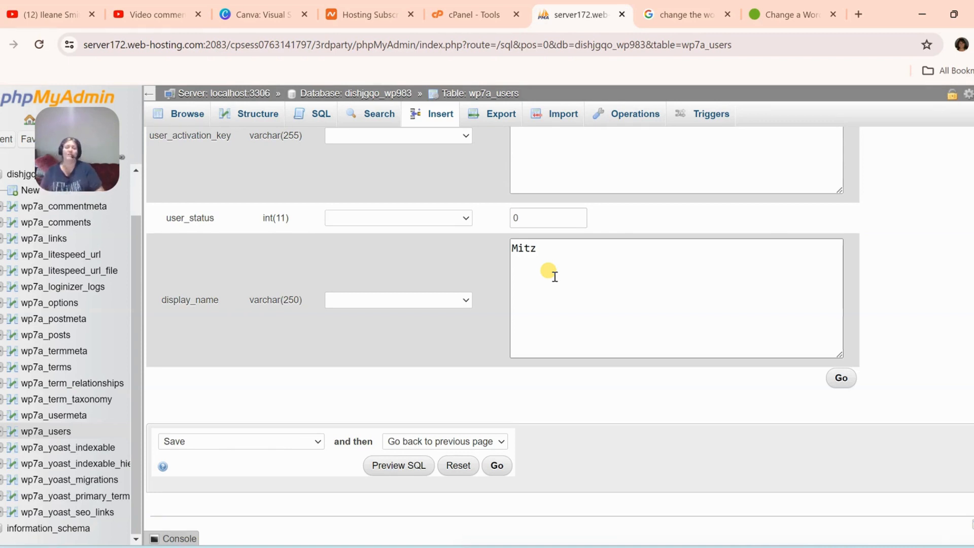
pyautogui.scroll(1, 555, 276)
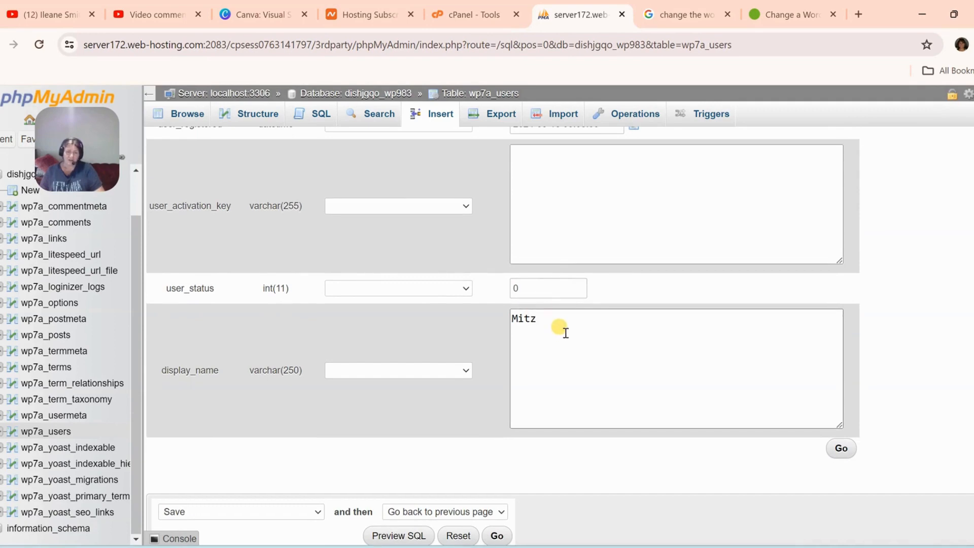
pyautogui.scroll(3, 583, 315)
pyautogui.scroll(-4, 576, 317)
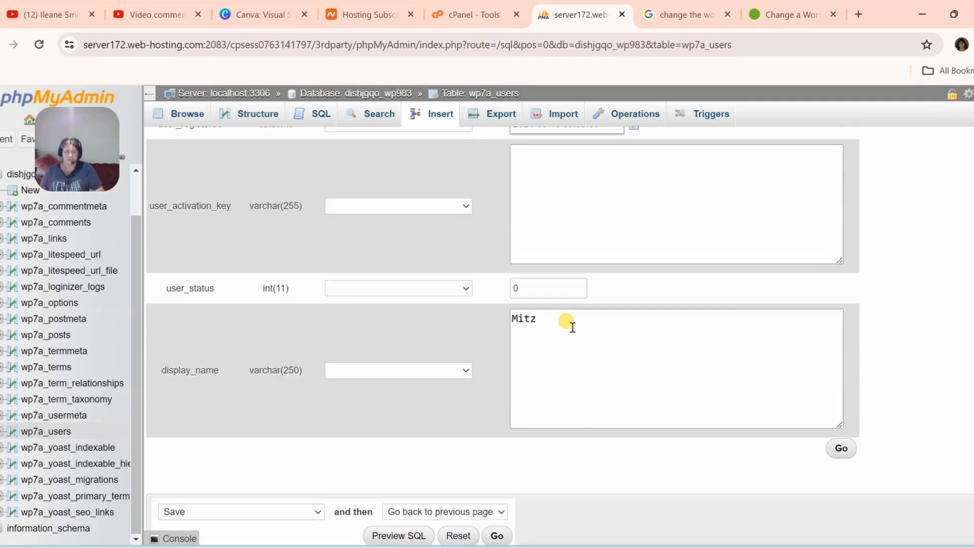
pyautogui.scroll(8, 507, 295)
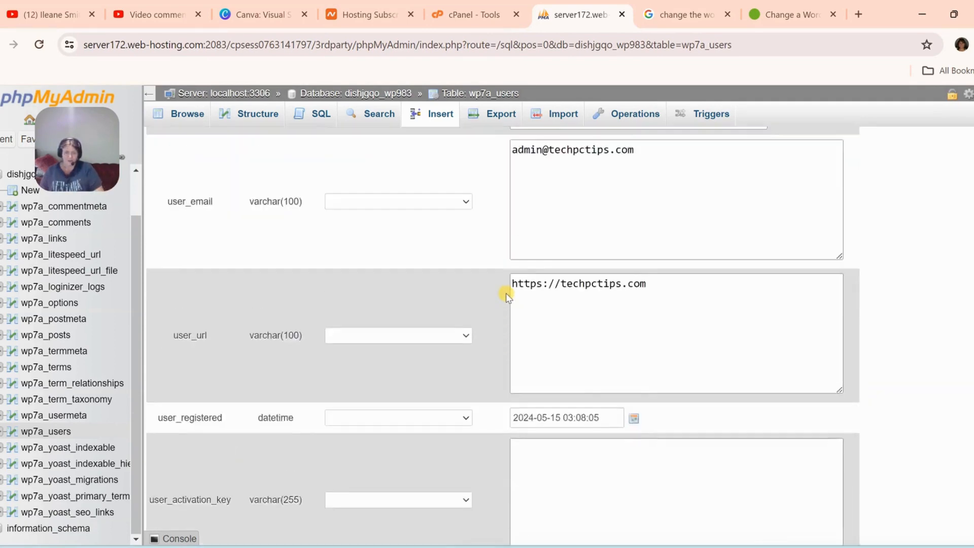
# Step: Save the changed user_login and user_nicename values of the row with ID 1
pyautogui.doubleClick(525, 318)
pyautogui.scroll(-8, 468, 381)
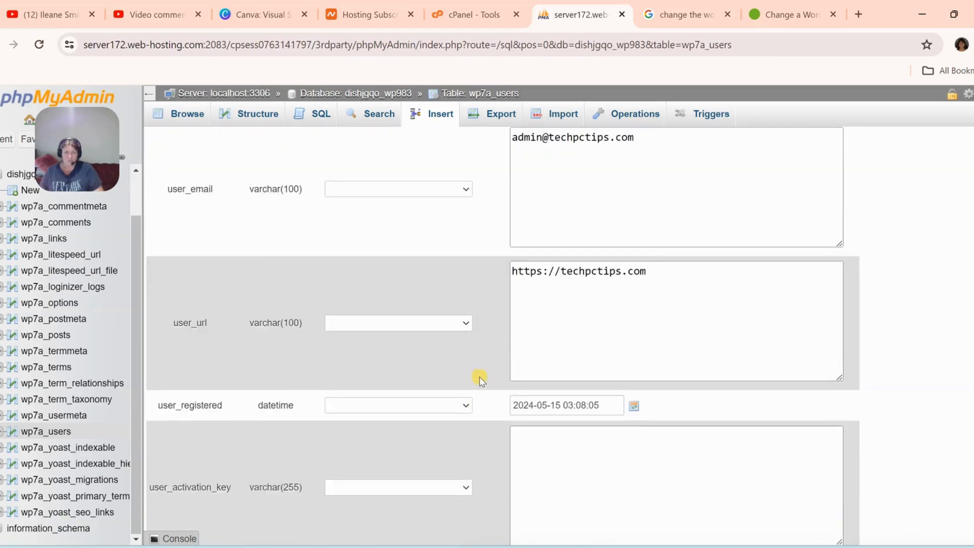
pyautogui.click(498, 466)
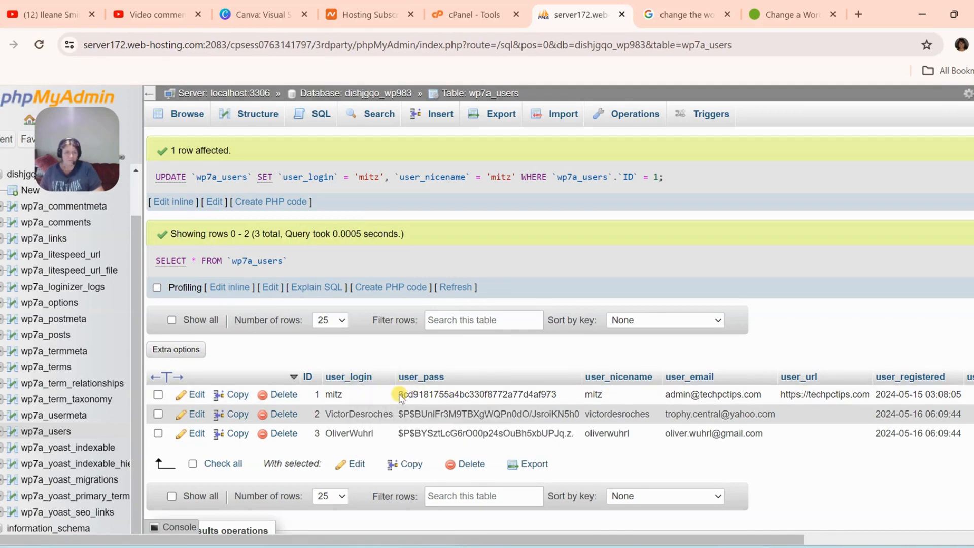
# Step: Open the user row with ID 1 for editing and set its user_login value to yt1ts
pyautogui.click(200, 397)
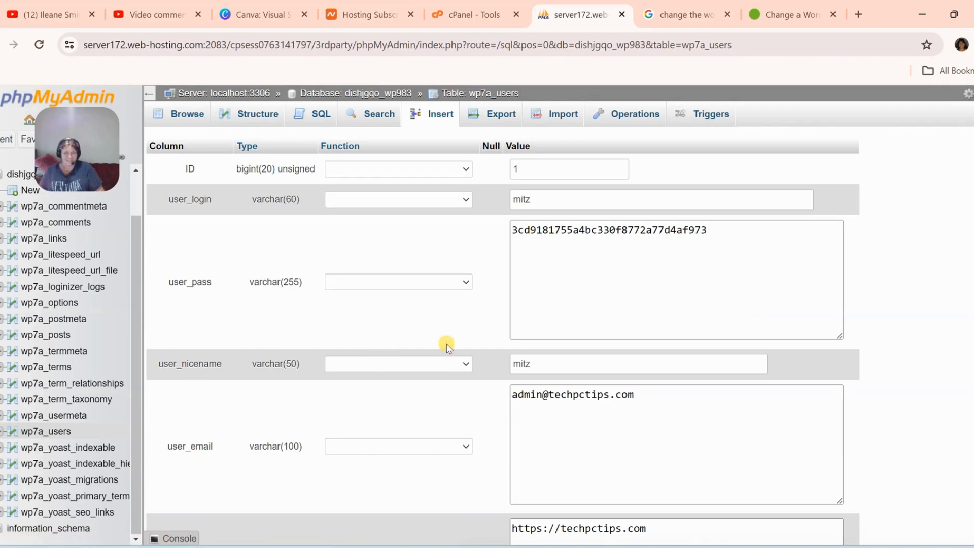
pyautogui.moveTo(531, 198); pyautogui.dragTo(512, 196)
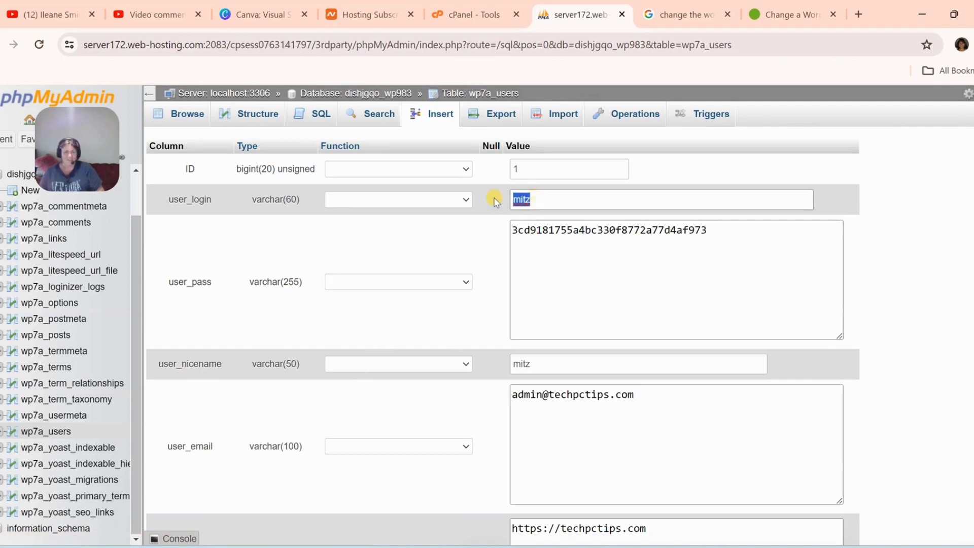
pyautogui.rightClick(512, 196)
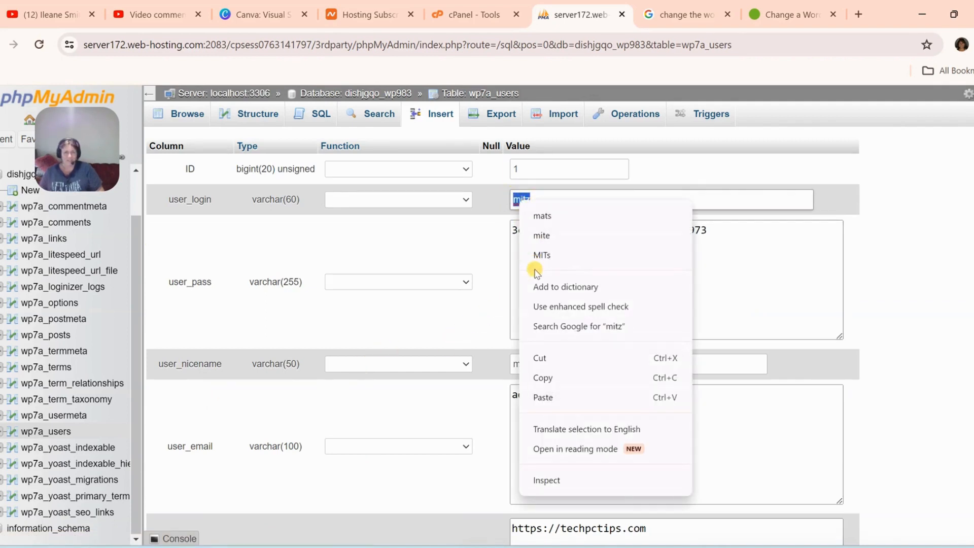
pyautogui.click(543, 399)
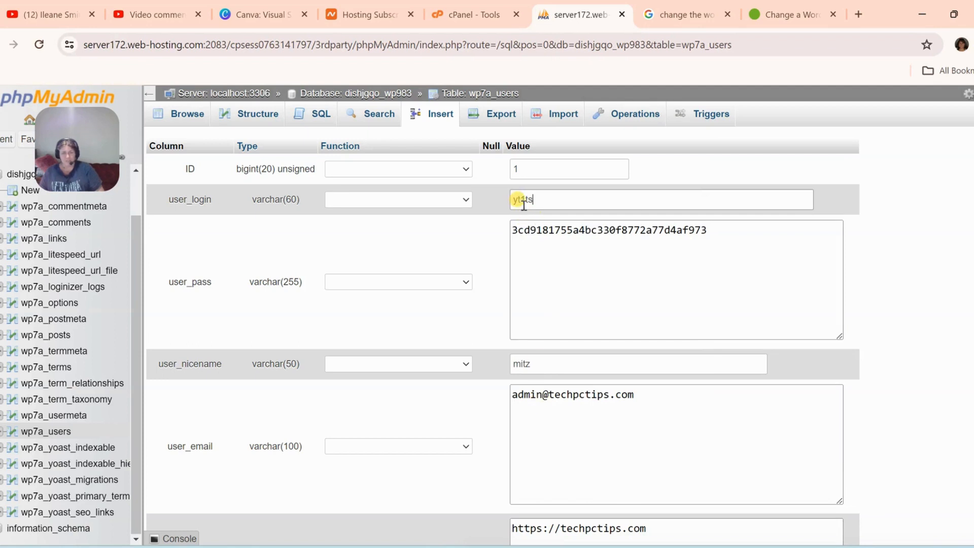
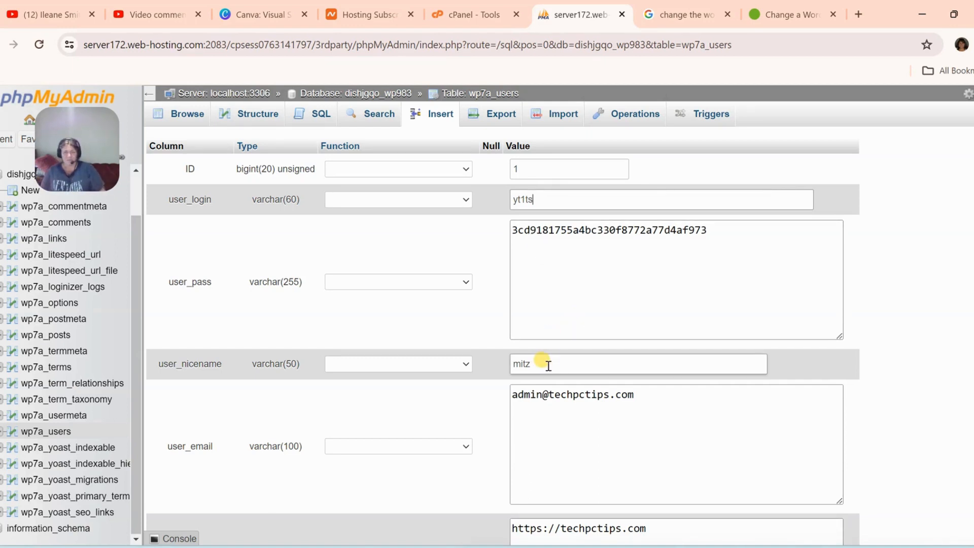
# Step: Set the user_nicename value of the same row to yt1ts and save the row
pyautogui.doubleClick(522, 364)
pyautogui.rightClick(521, 364)
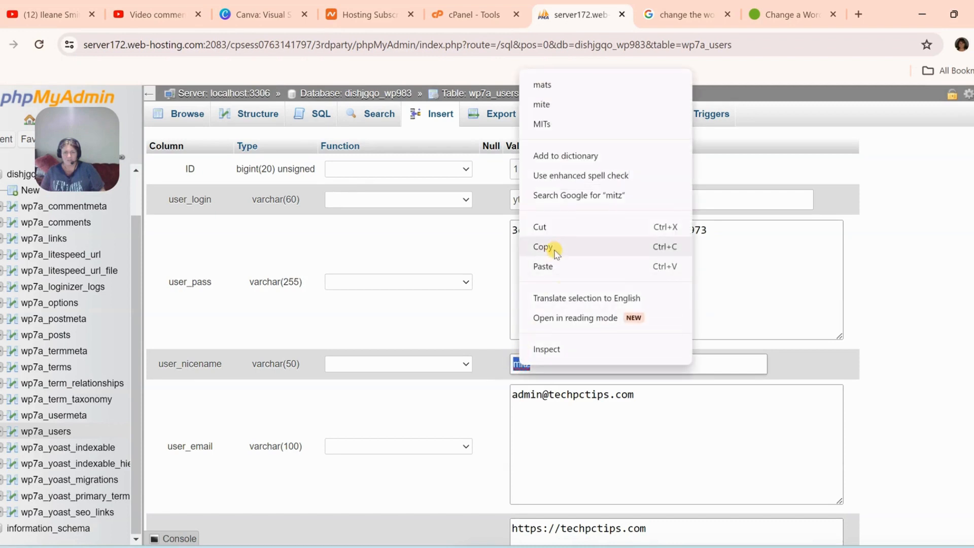
pyautogui.click(546, 266)
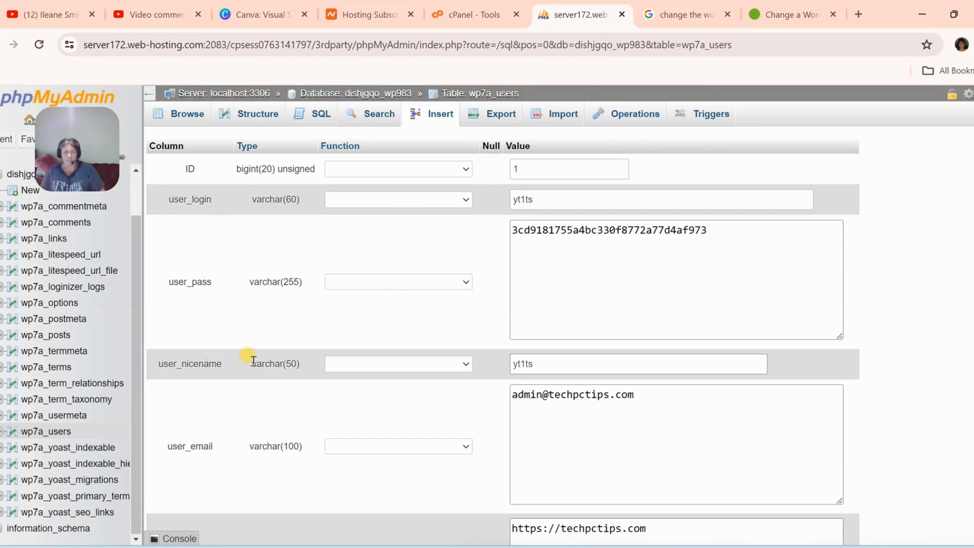
pyautogui.scroll(-10, 462, 325)
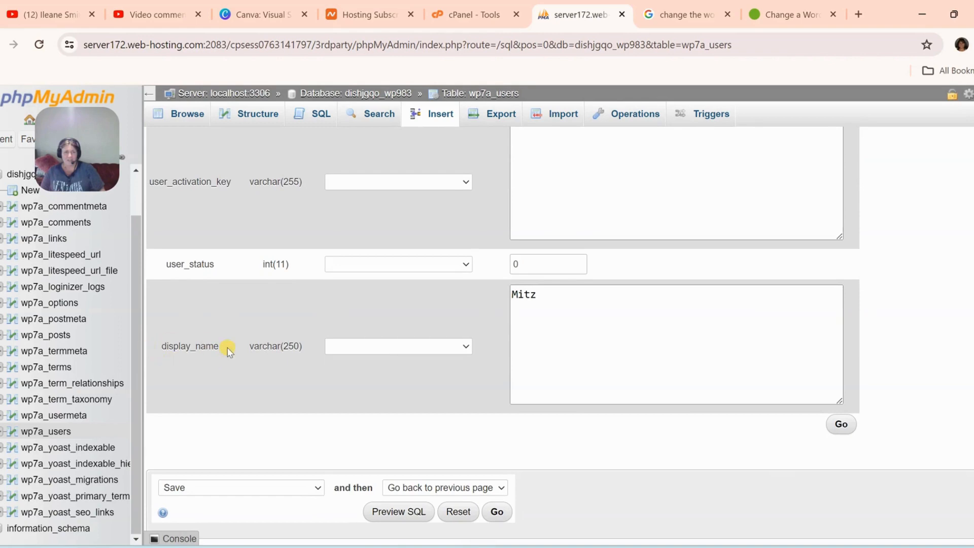
pyautogui.scroll(-1, 528, 406)
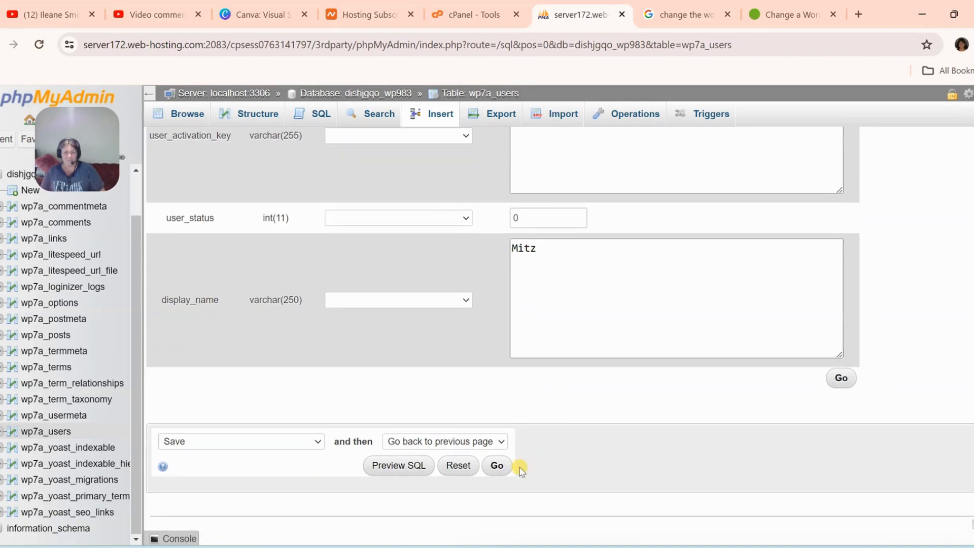
pyautogui.click(498, 473)
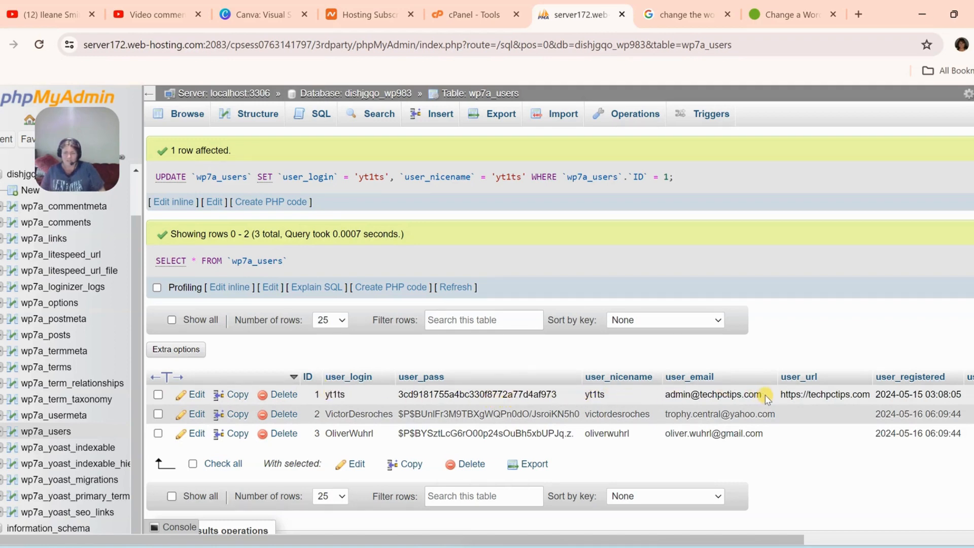
pyautogui.moveTo(761, 395); pyautogui.dragTo(665, 396)
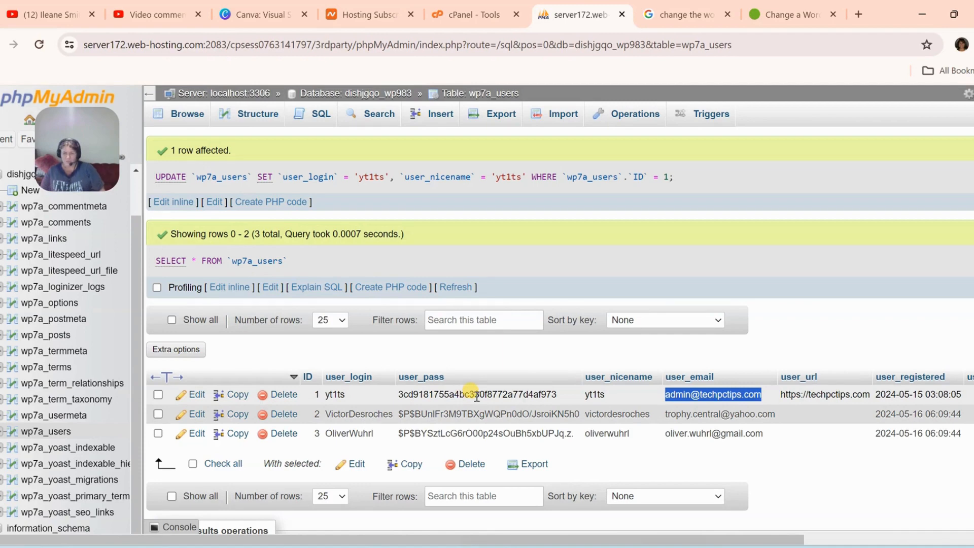
pyautogui.click(558, 396)
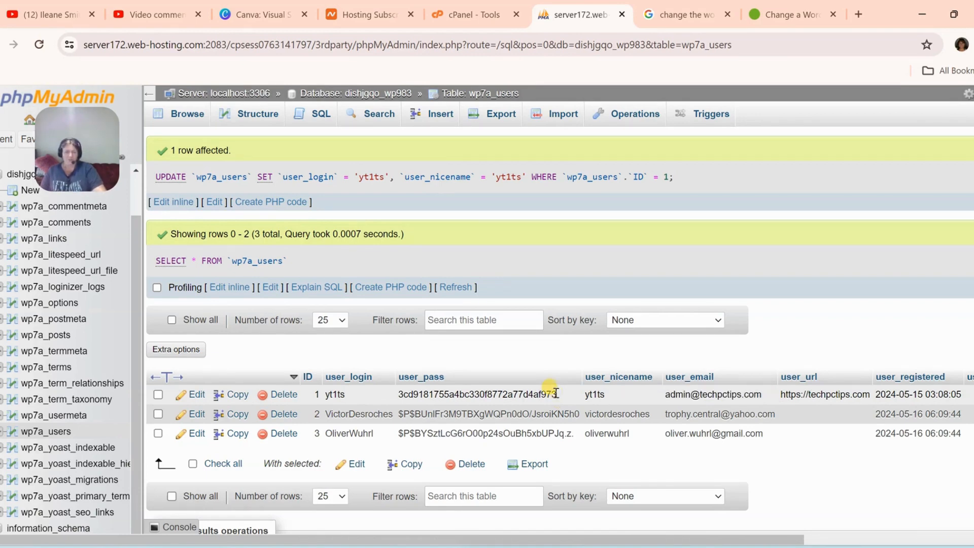